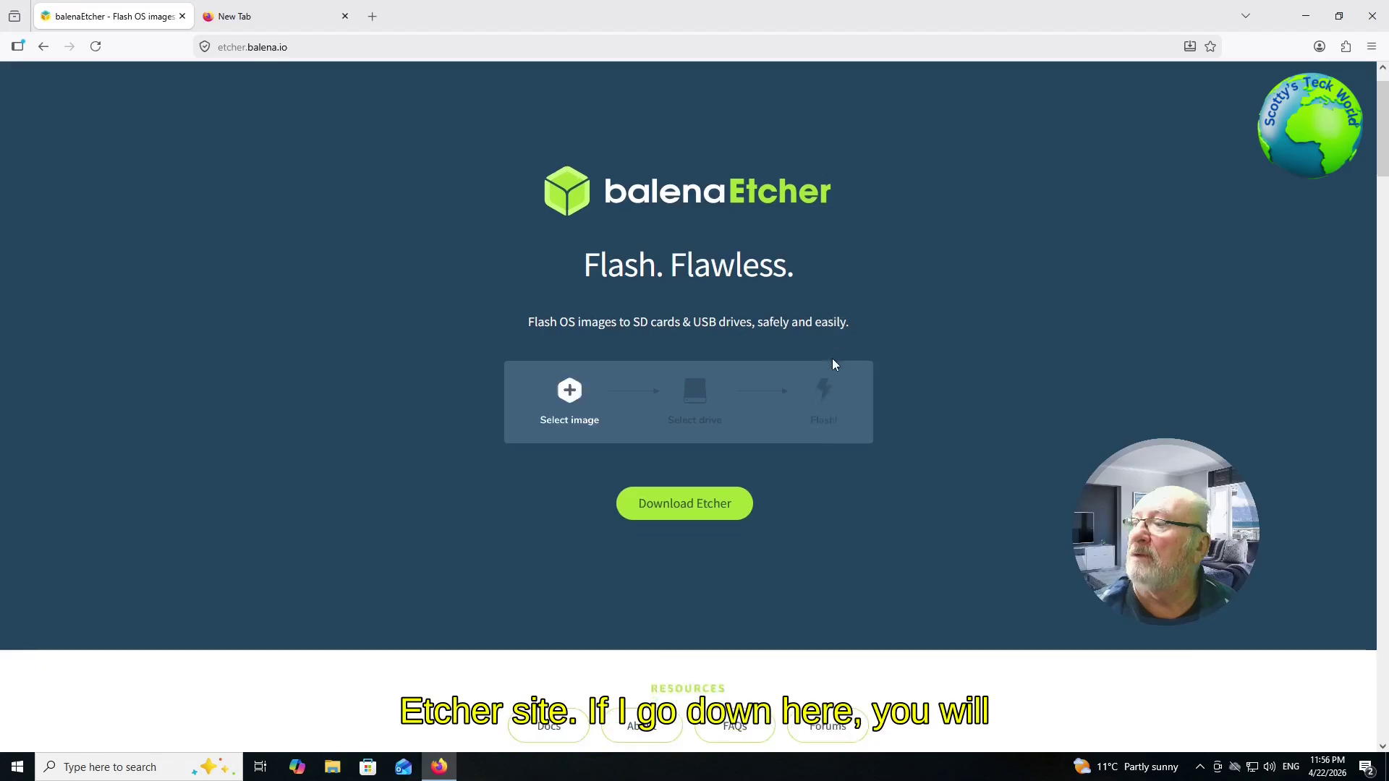
# Step: Download the Etcher for Windows (x86|x64) installer from the balenaEtcher site, launch it, and close the browser
pyautogui.scroll(-14, 725, 419)
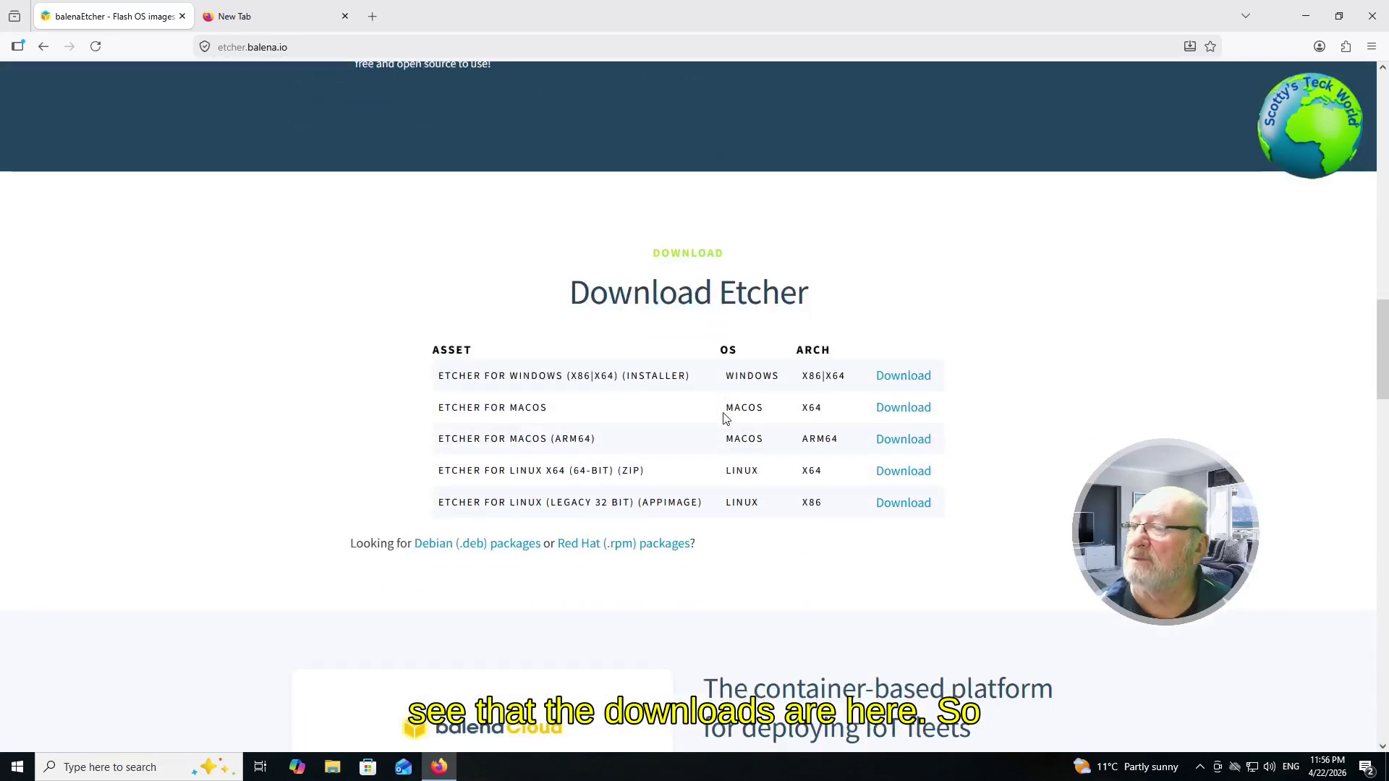
pyautogui.click(895, 376)
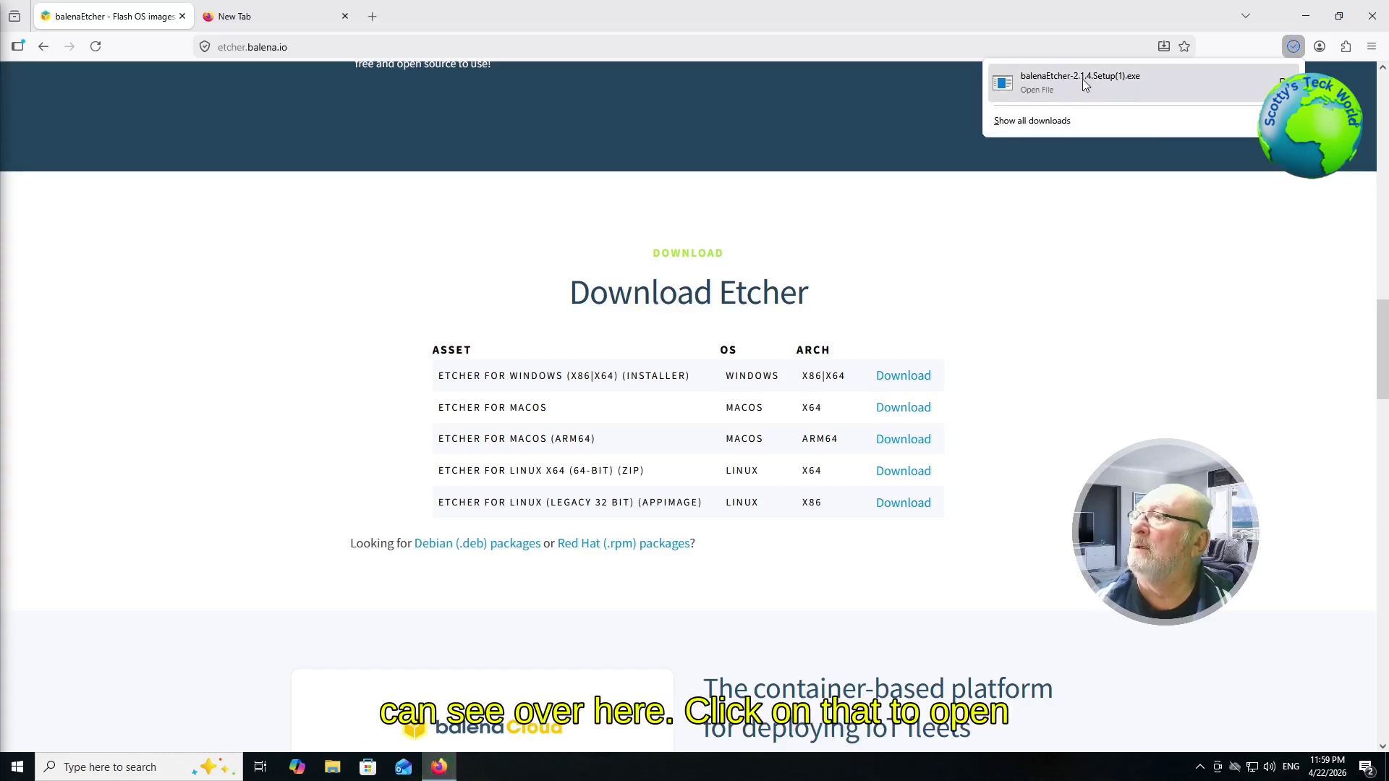
pyautogui.click(1077, 80)
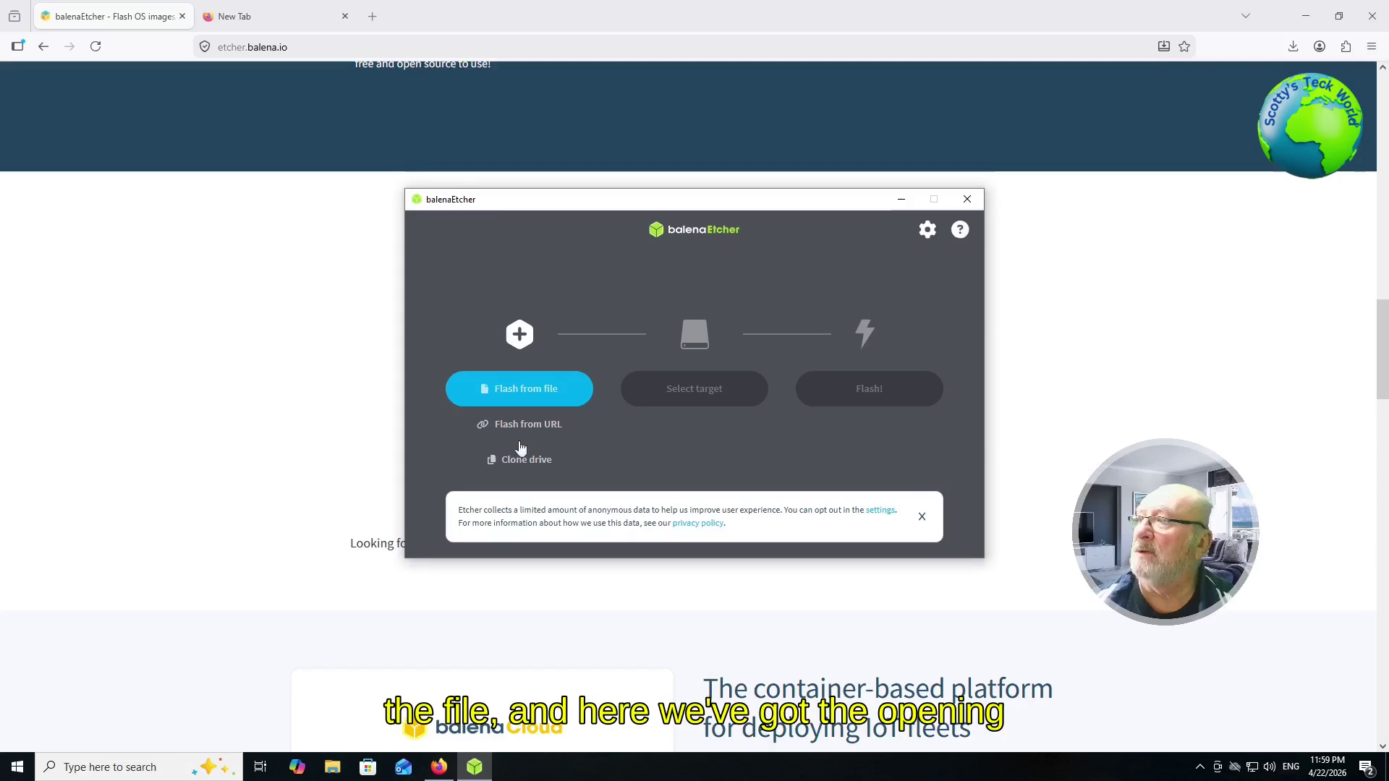
pyautogui.click(1374, 22)
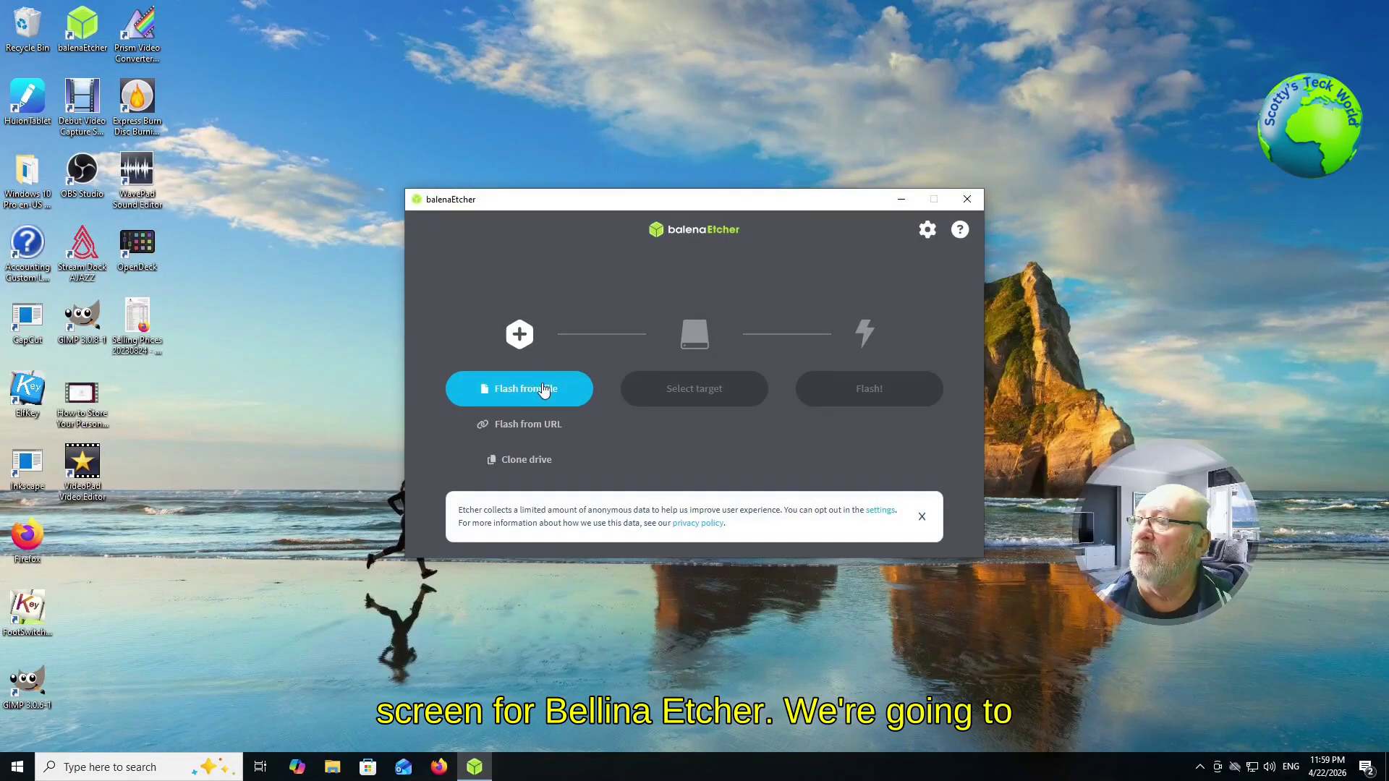
# Step: Choose the rescuezilla-2.6.1-64bit.oracular disc image from the Downloads folder as the file to flash
pyautogui.click(519, 394)
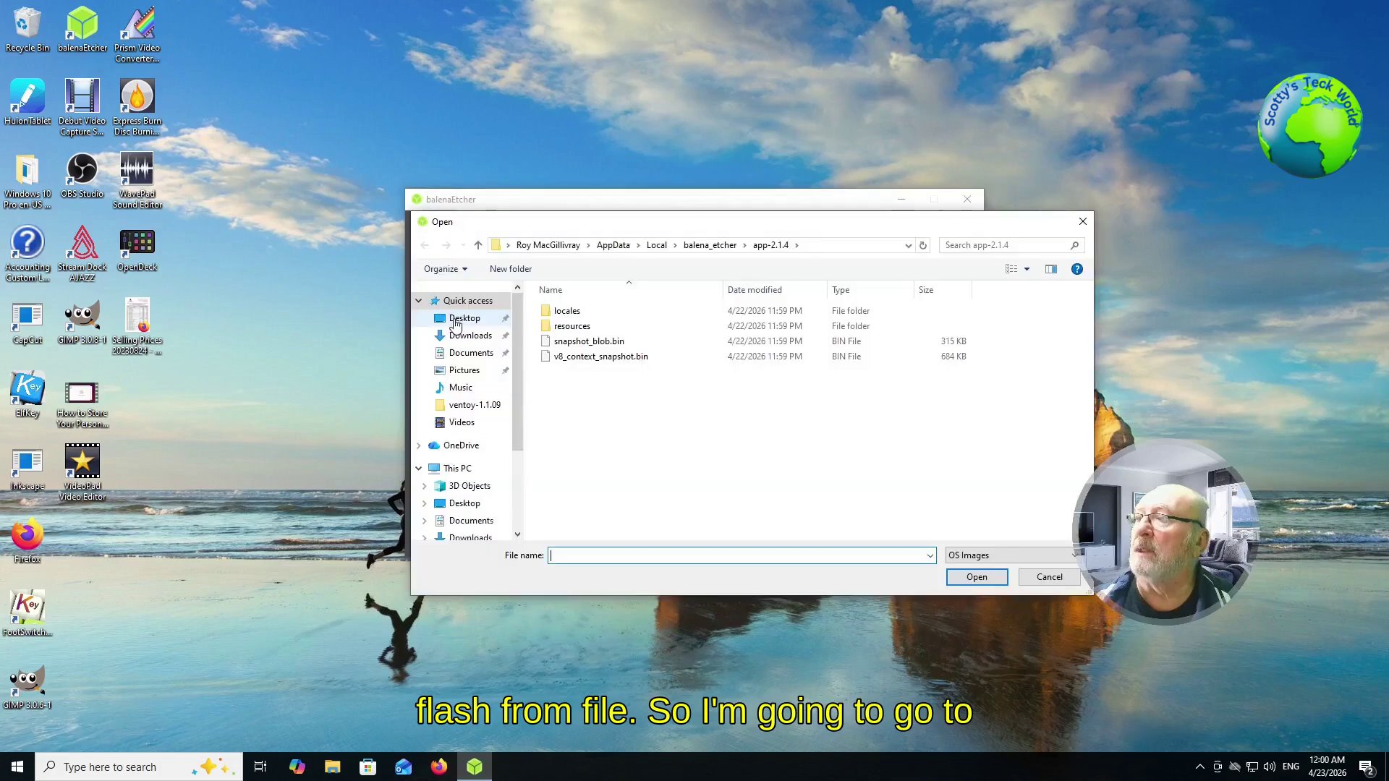
pyautogui.click(469, 336)
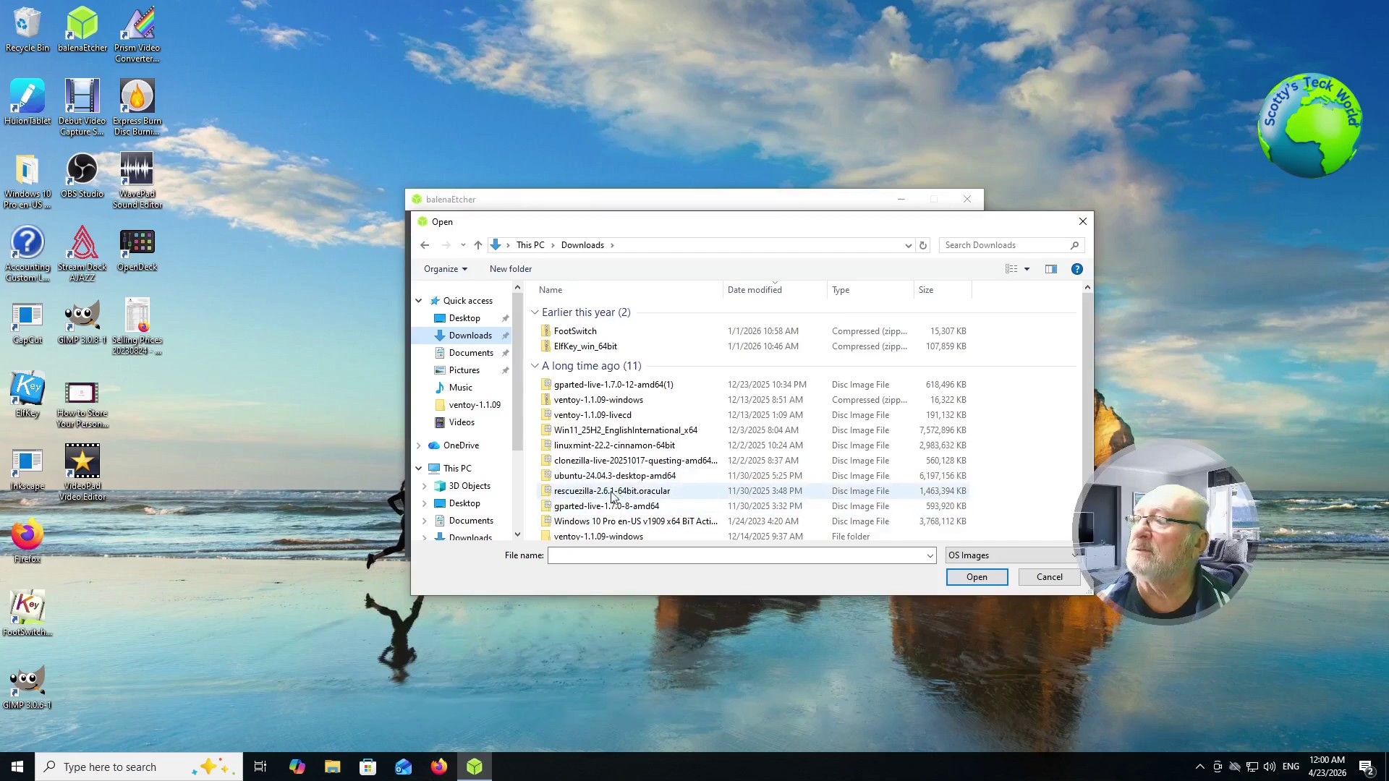
pyautogui.click(645, 491)
pyautogui.click(976, 576)
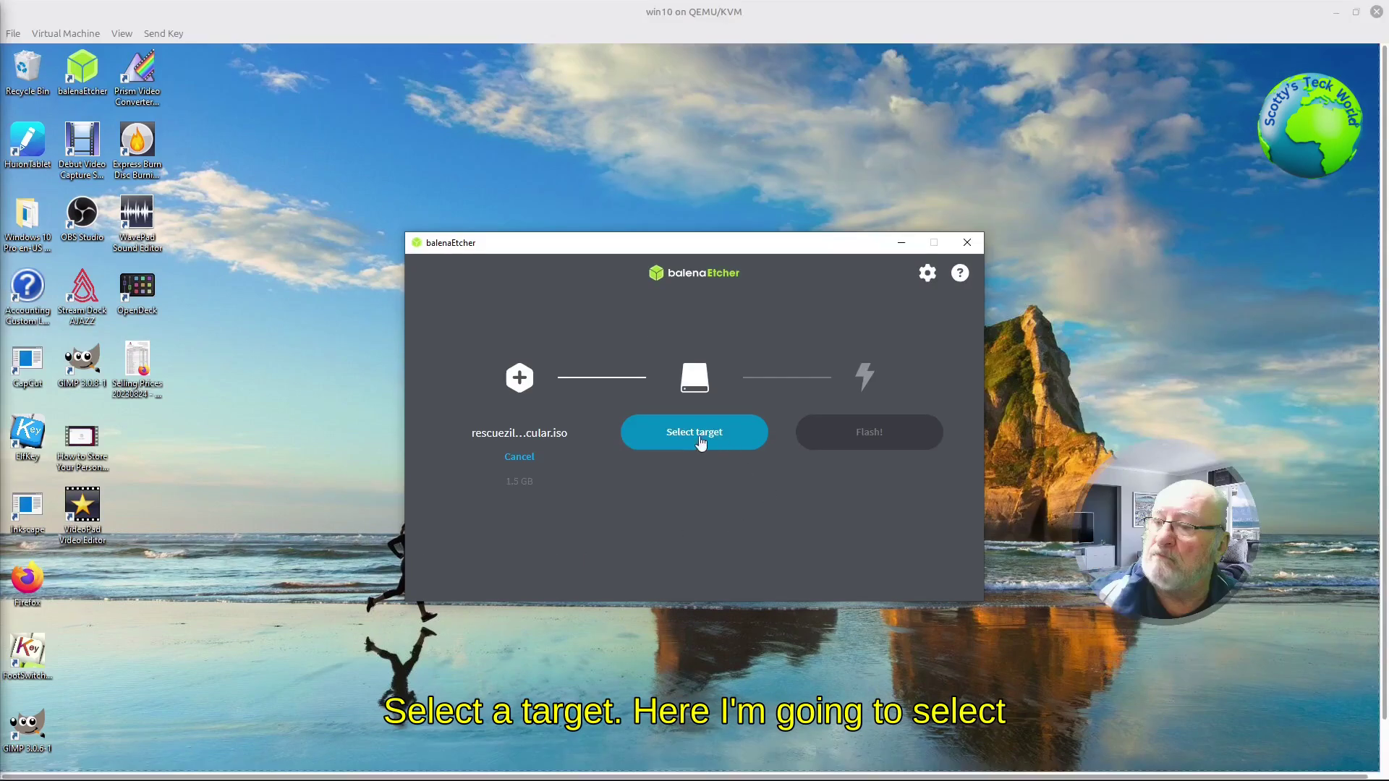
# Step: Set the SanDisk Cruzer Blade USB Device as the target and flash the image to it
pyautogui.click(691, 435)
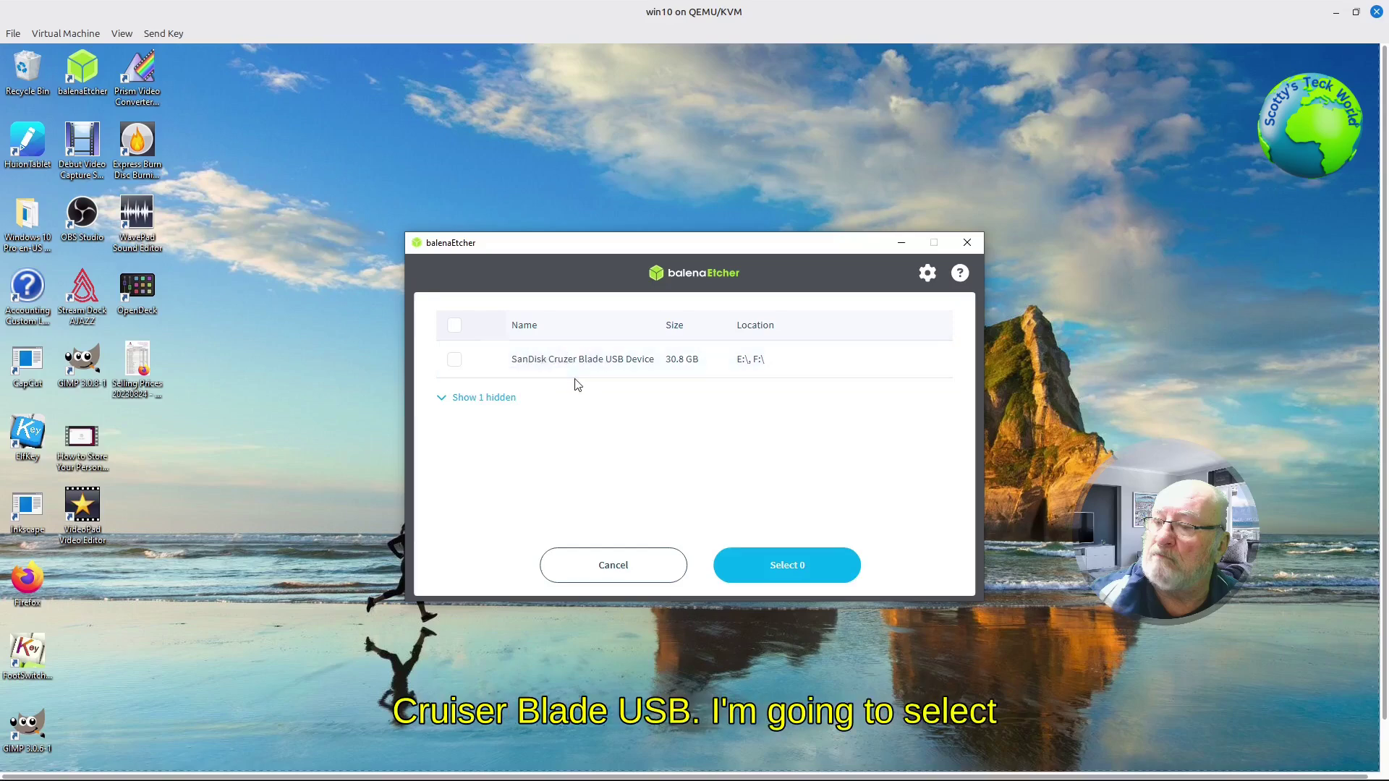
pyautogui.click(454, 360)
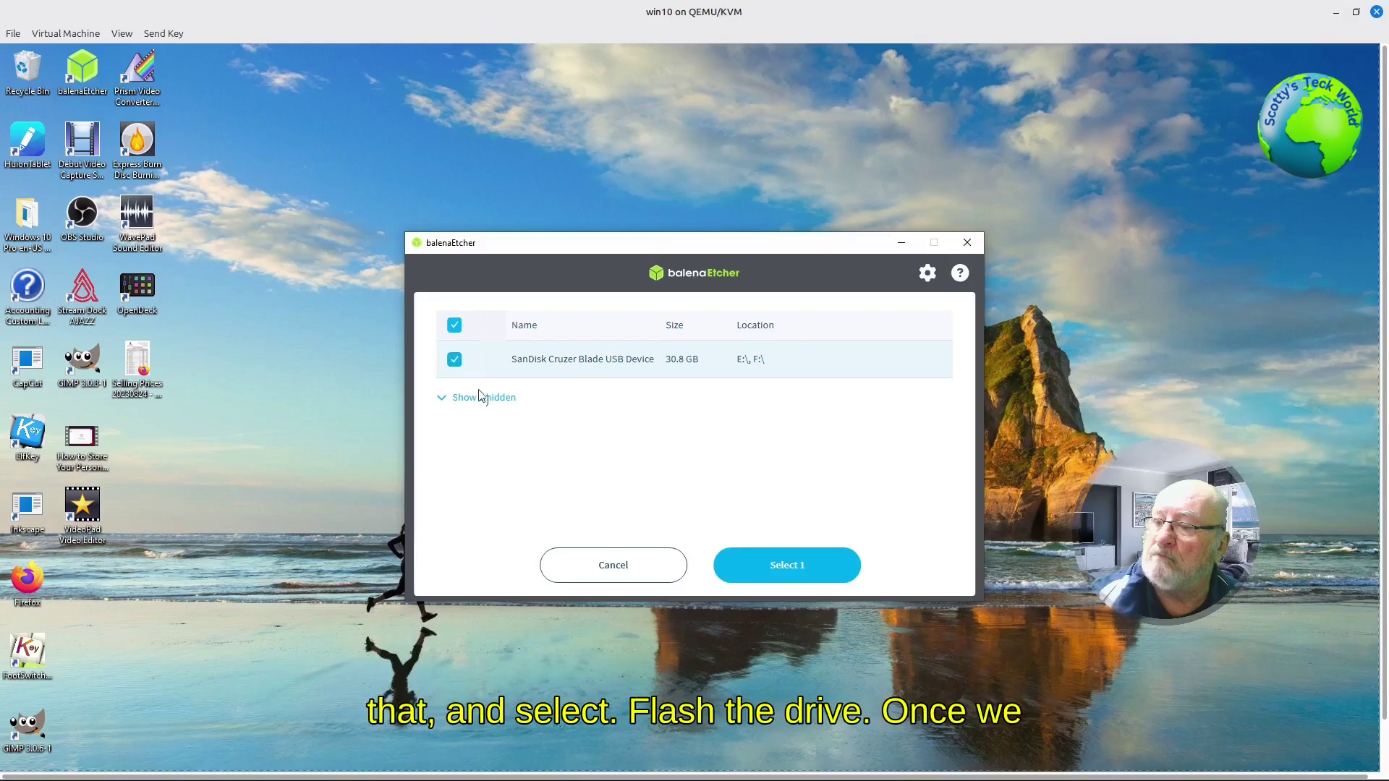
pyautogui.click(774, 566)
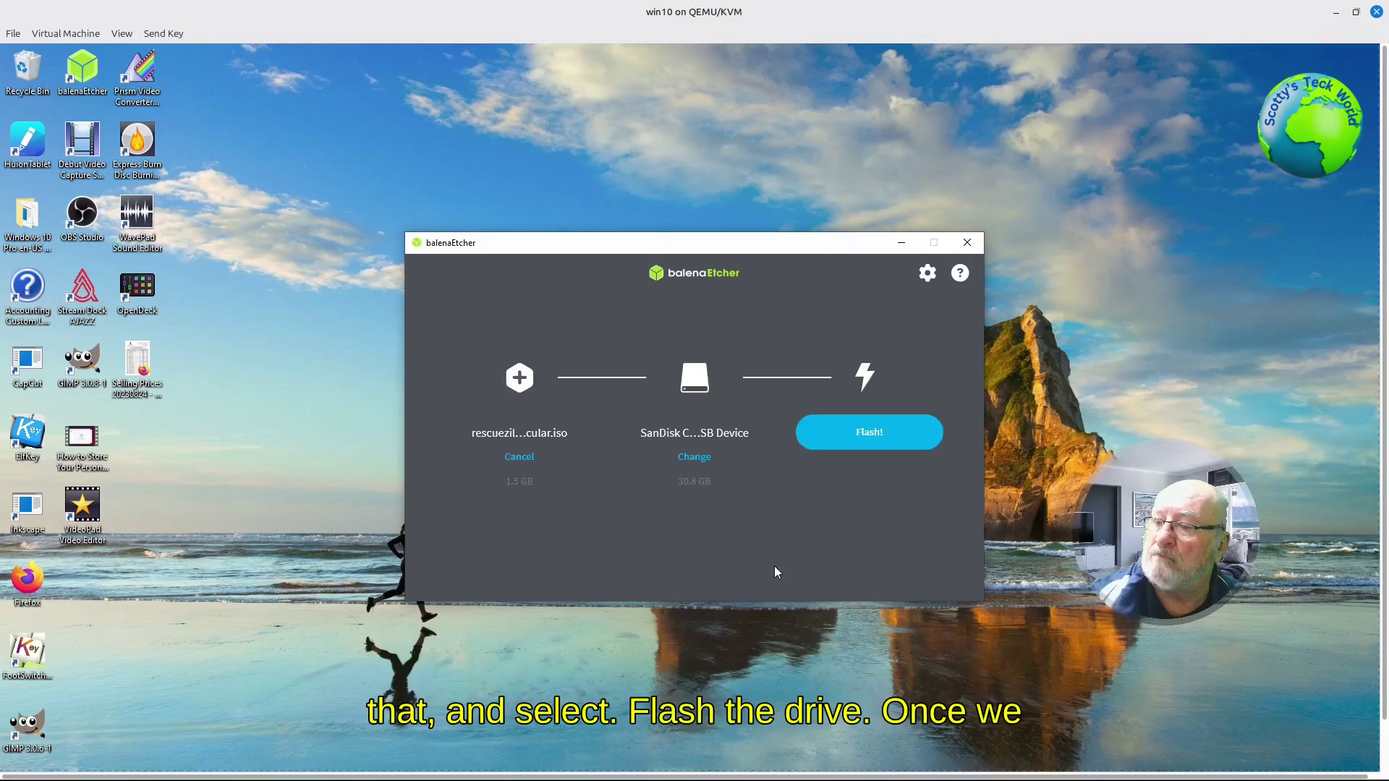
pyautogui.click(863, 434)
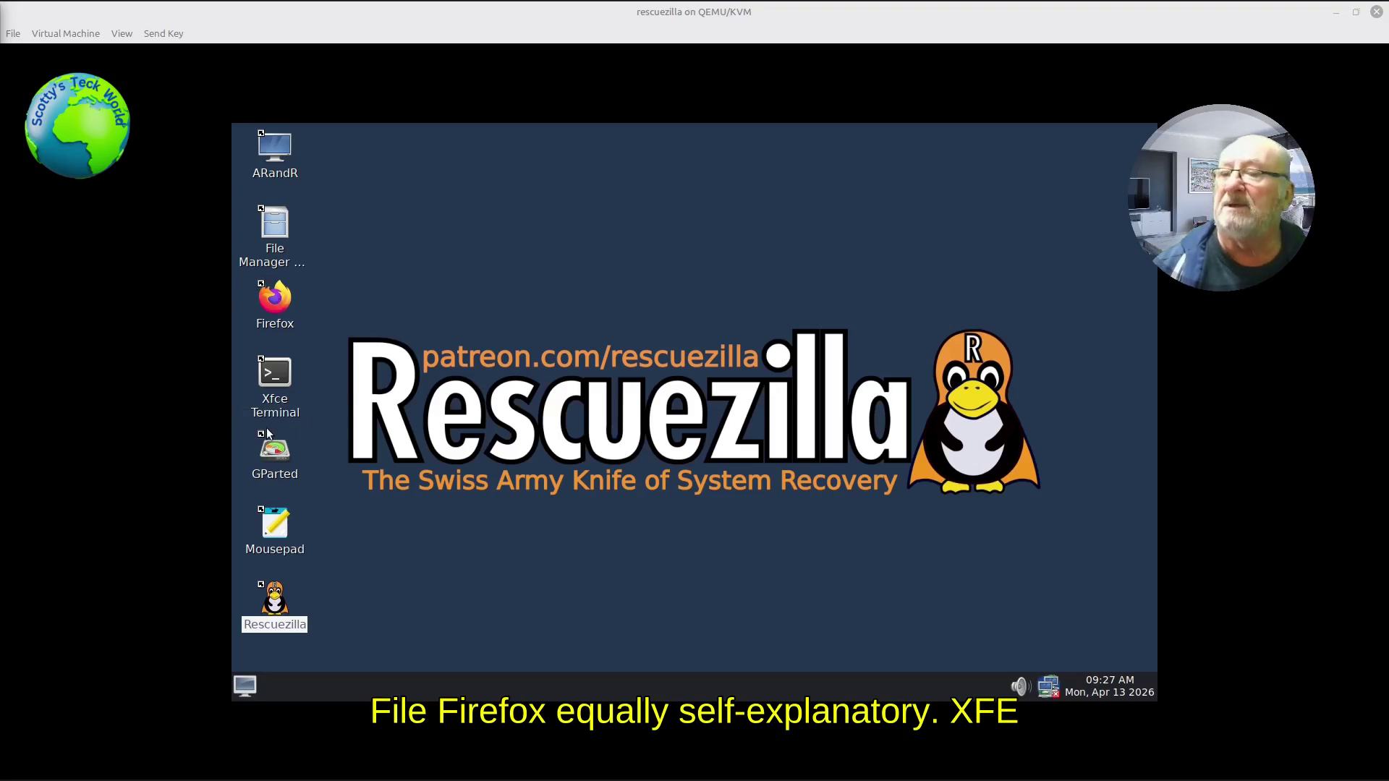
# Step: Open the Xfce Terminal from the Rescuezilla desktop to view it, and close its window
pyautogui.click(282, 377)
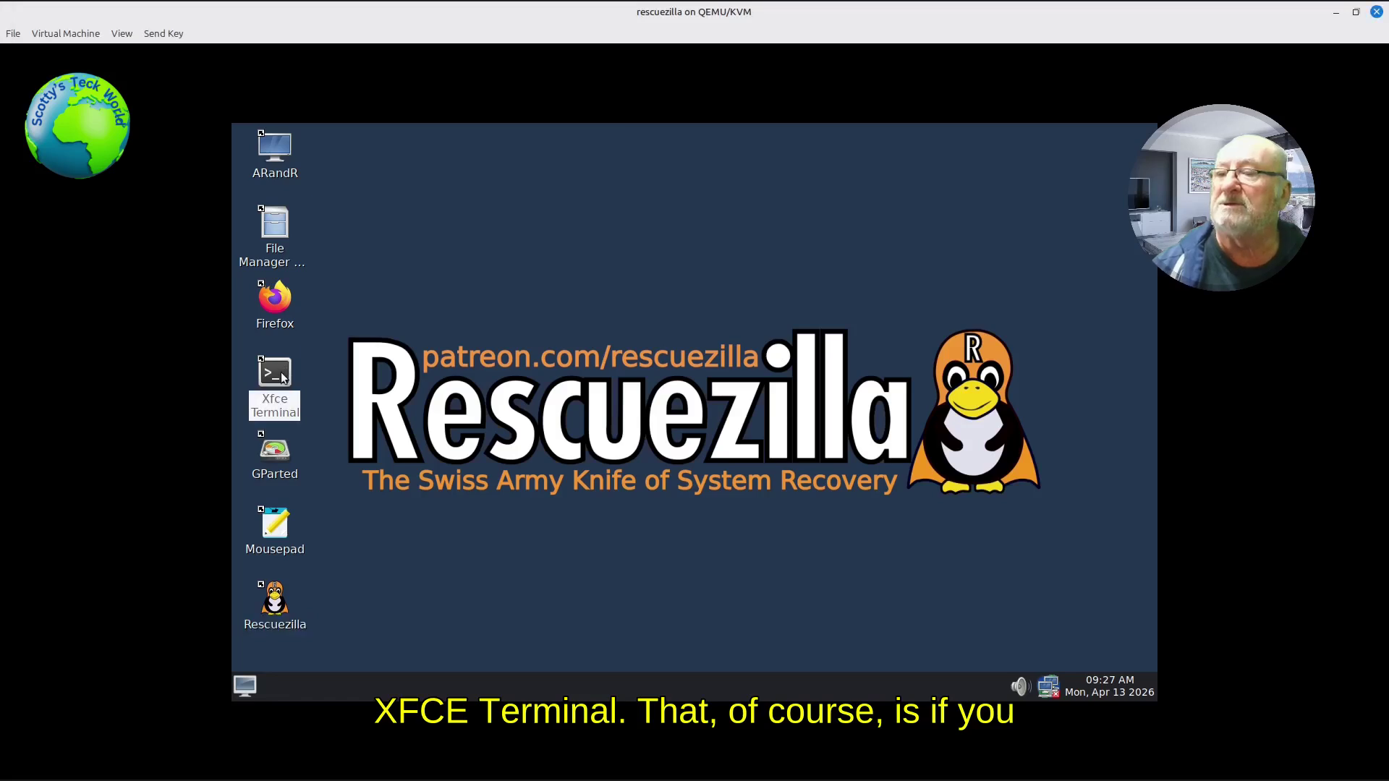
pyautogui.doubleClick(282, 377)
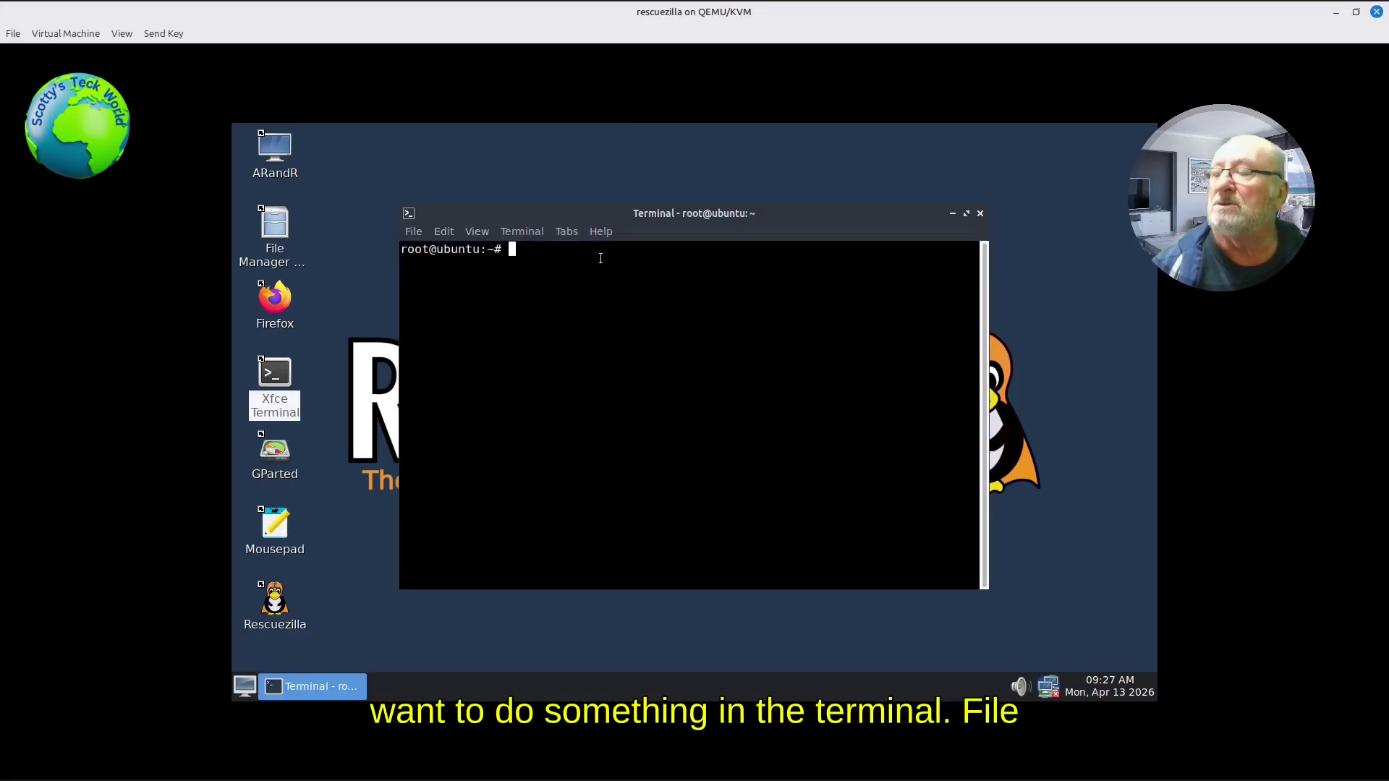
pyautogui.click(416, 232)
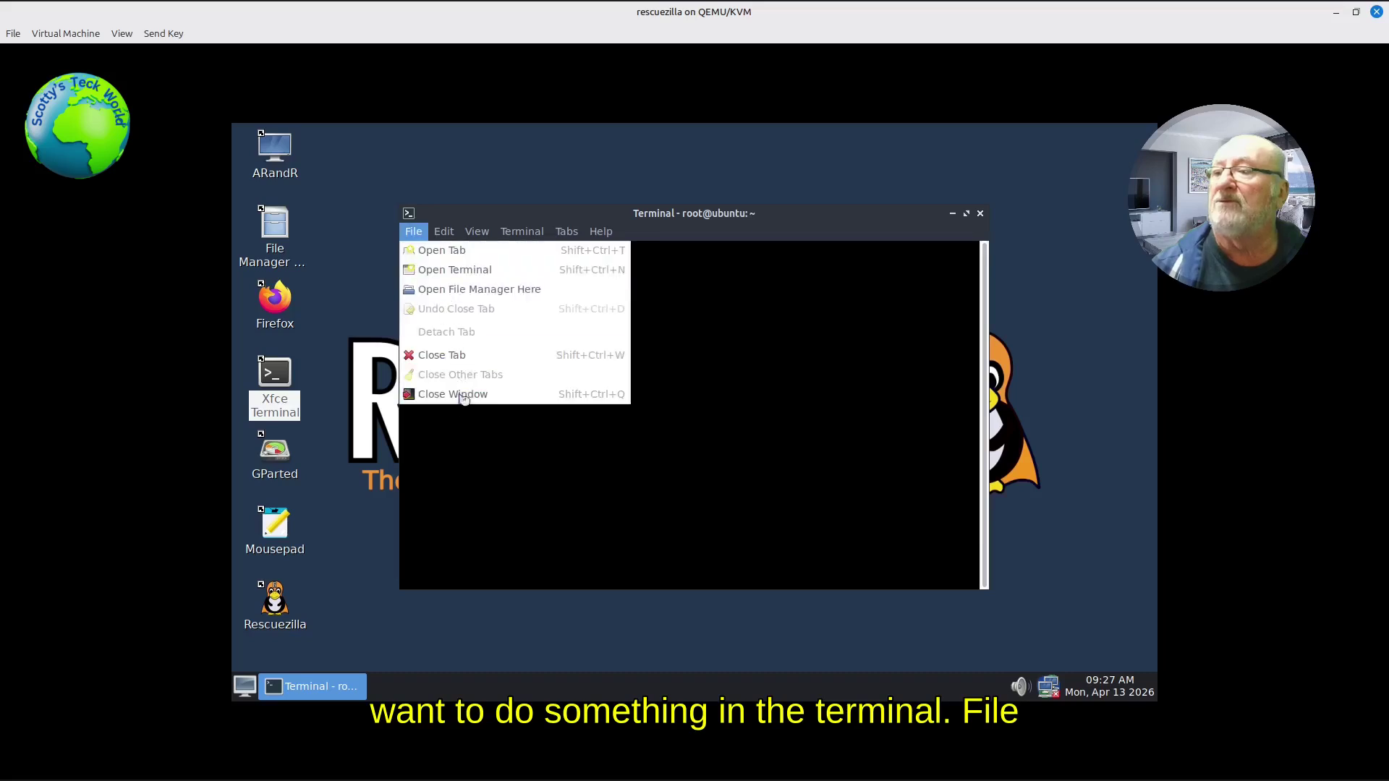
pyautogui.click(443, 396)
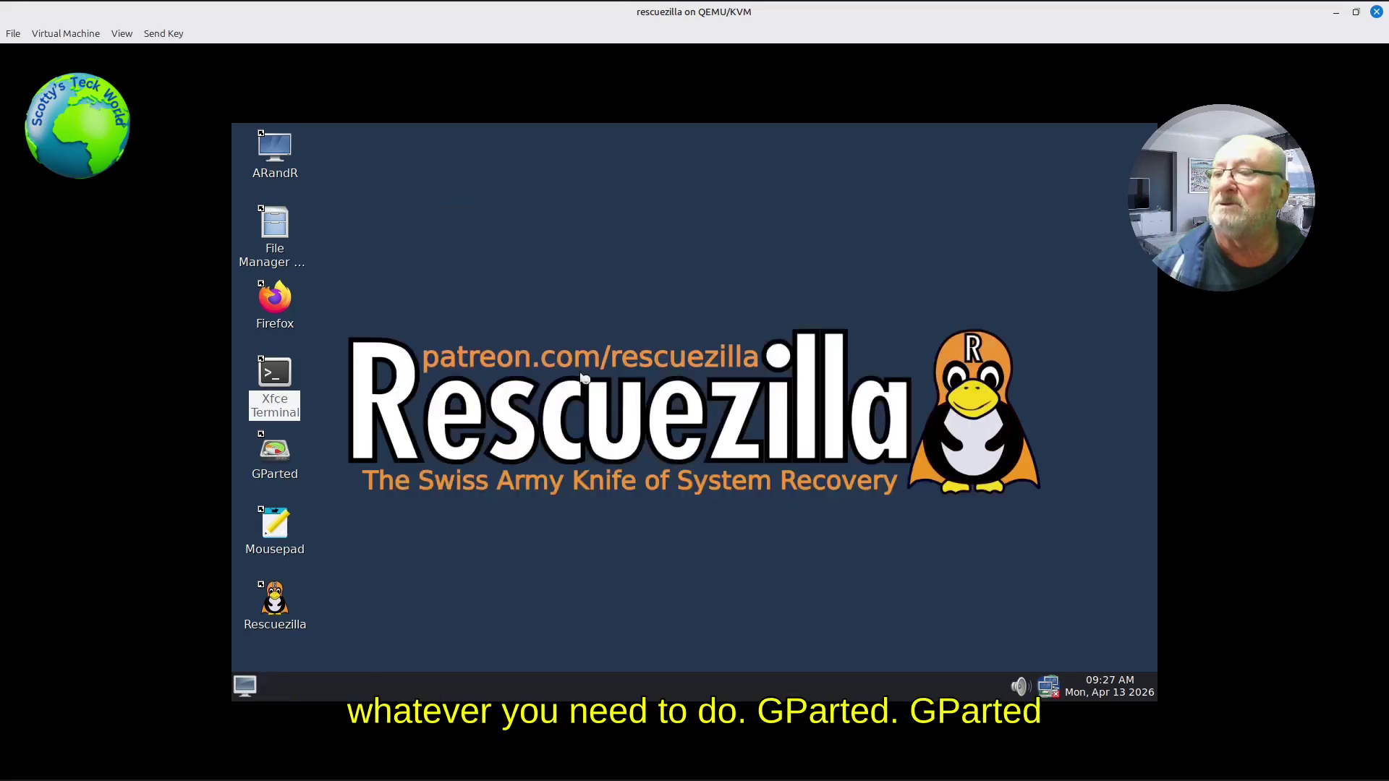
# Step: Inspect the partitions on the /dev/sdb drive in GParted, and close the program
pyautogui.doubleClick(276, 458)
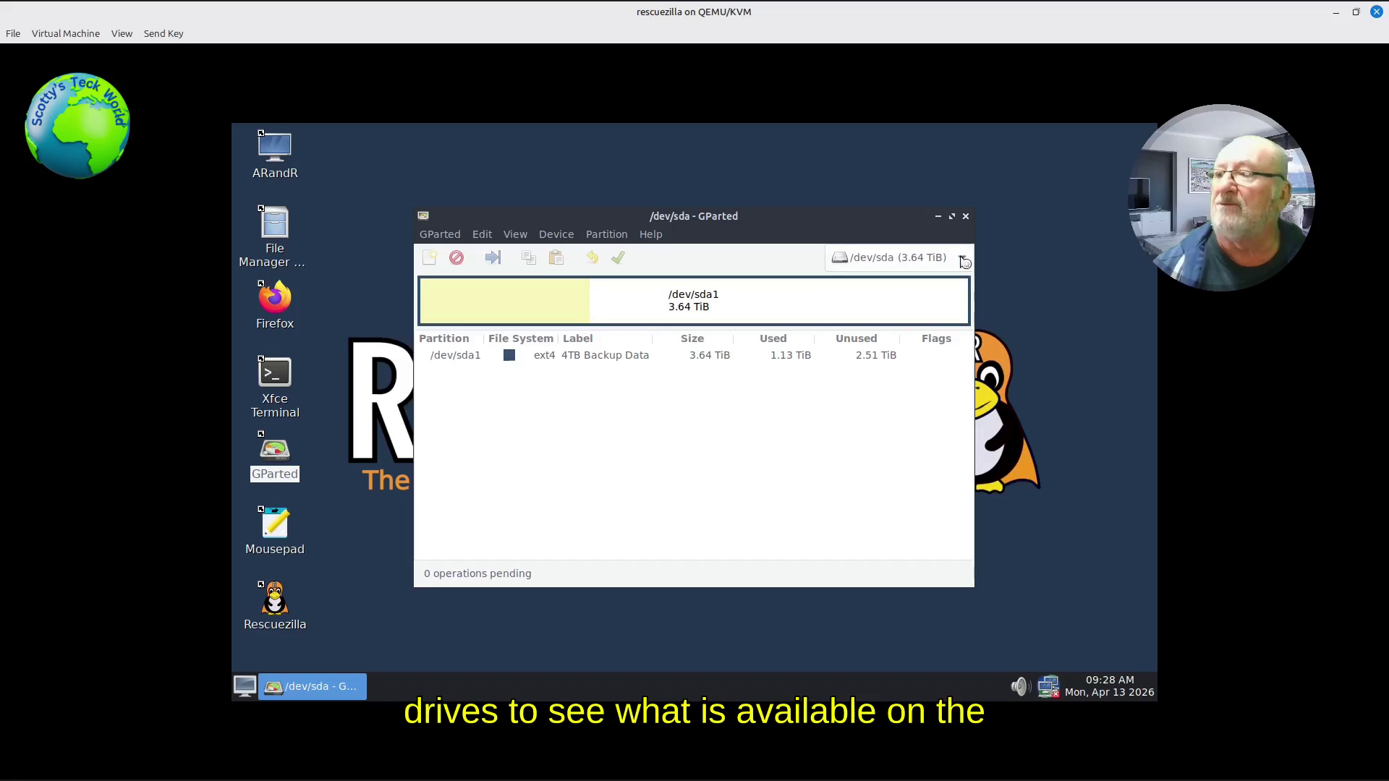
pyautogui.click(964, 261)
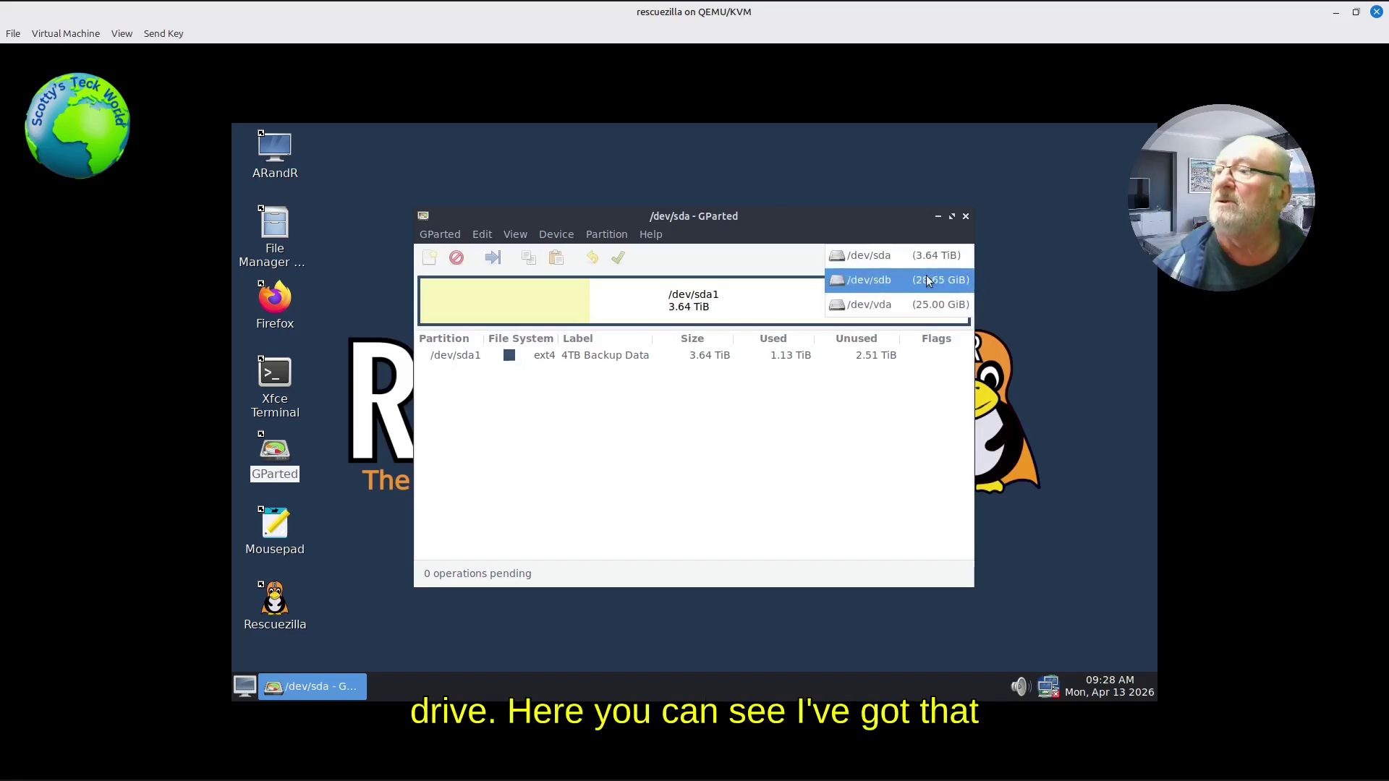
pyautogui.click(873, 282)
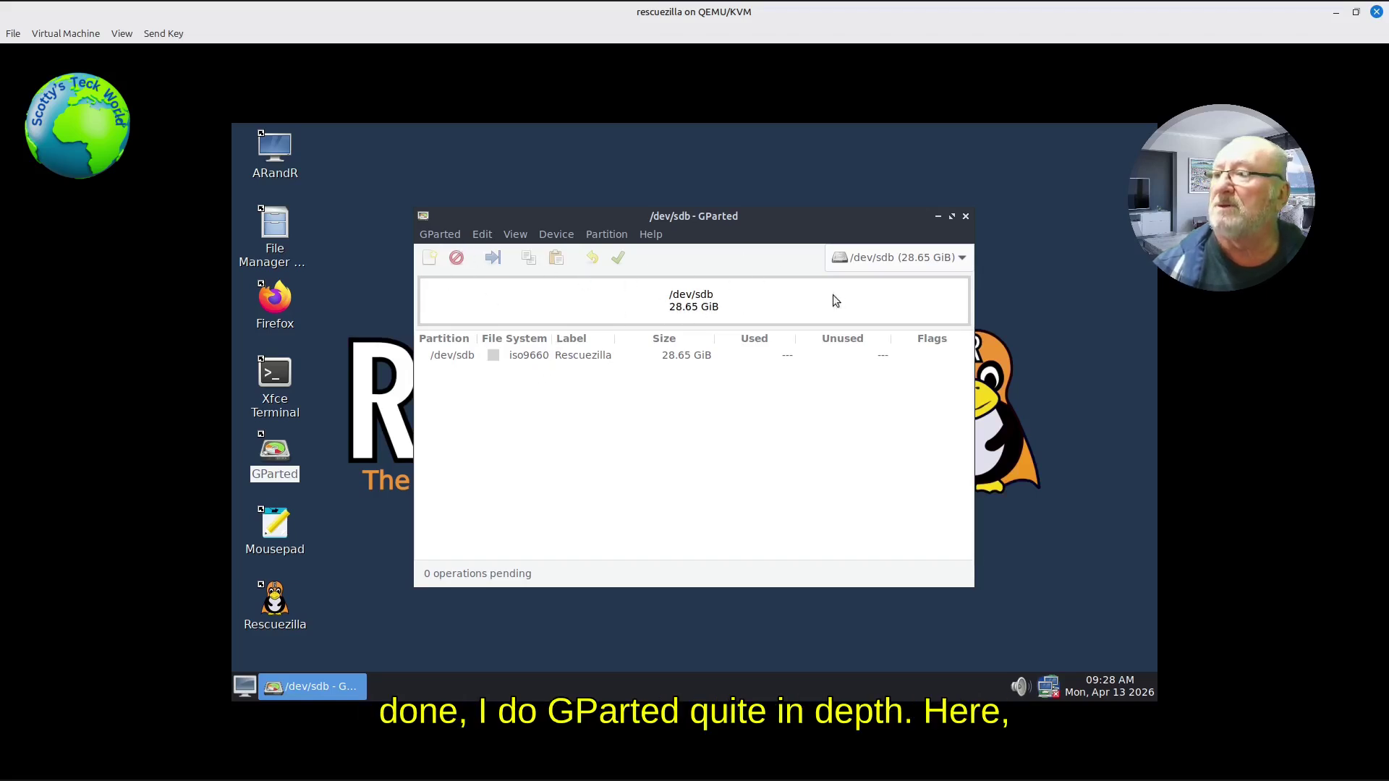
pyautogui.click(965, 215)
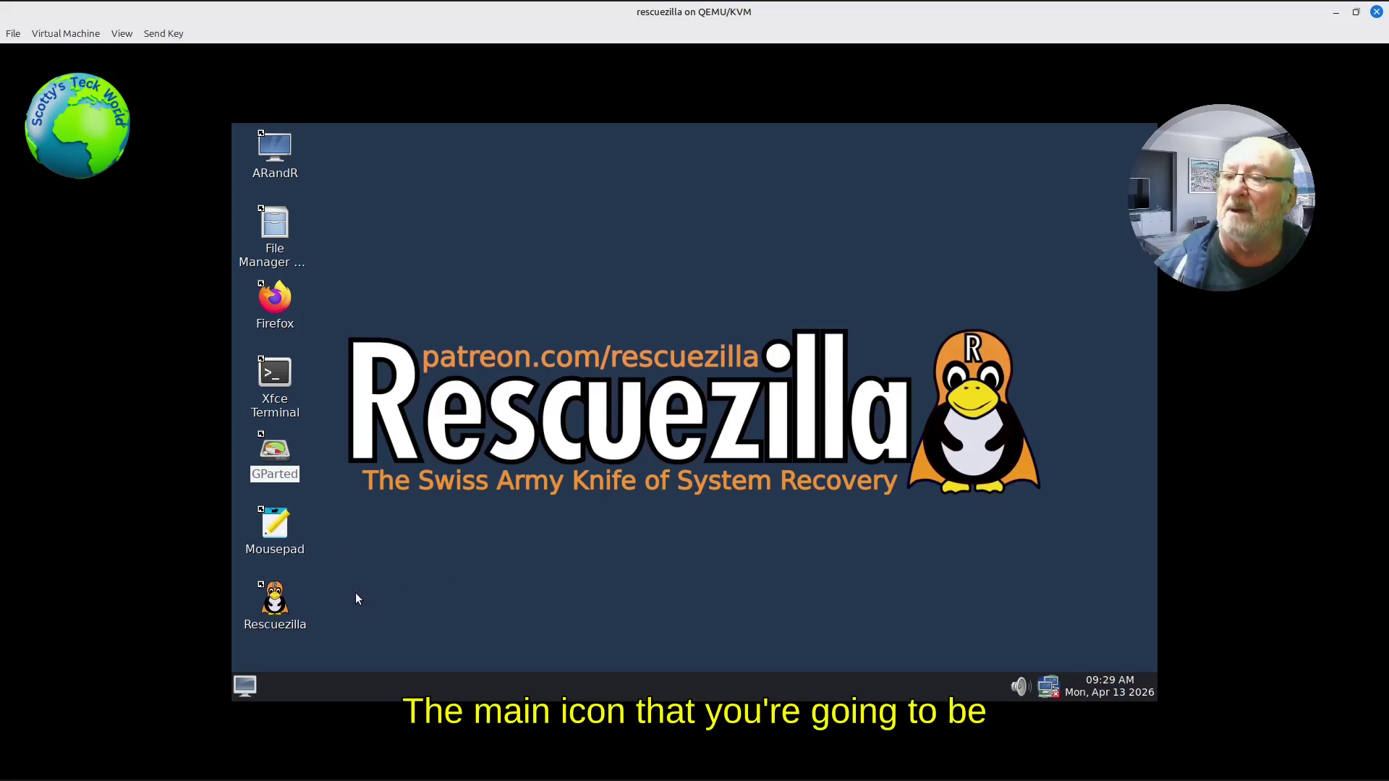
# Step: Start a Rescuezilla backup with the 28.7GB SanDisk Cruzer Blade as source drive, keeping all three partitions selected
pyautogui.doubleClick(280, 604)
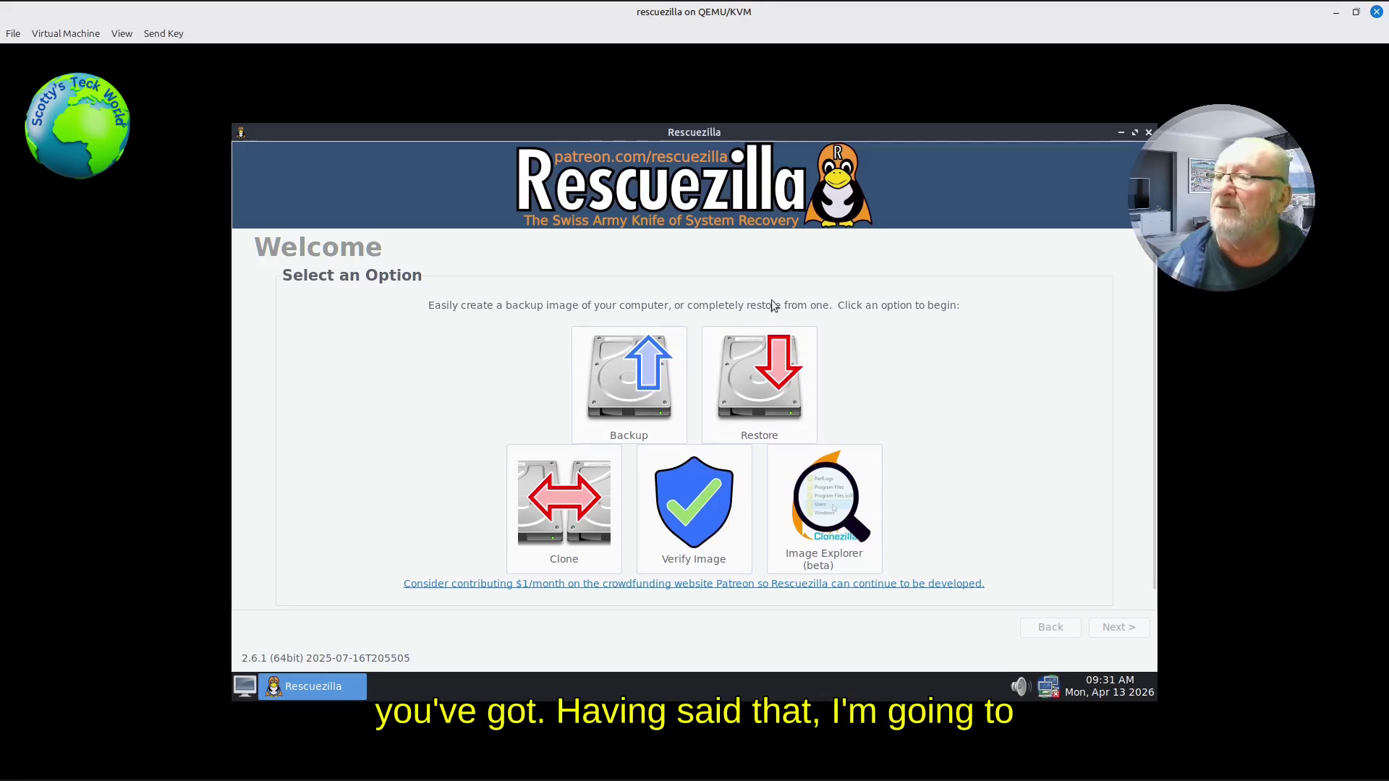
pyautogui.click(627, 369)
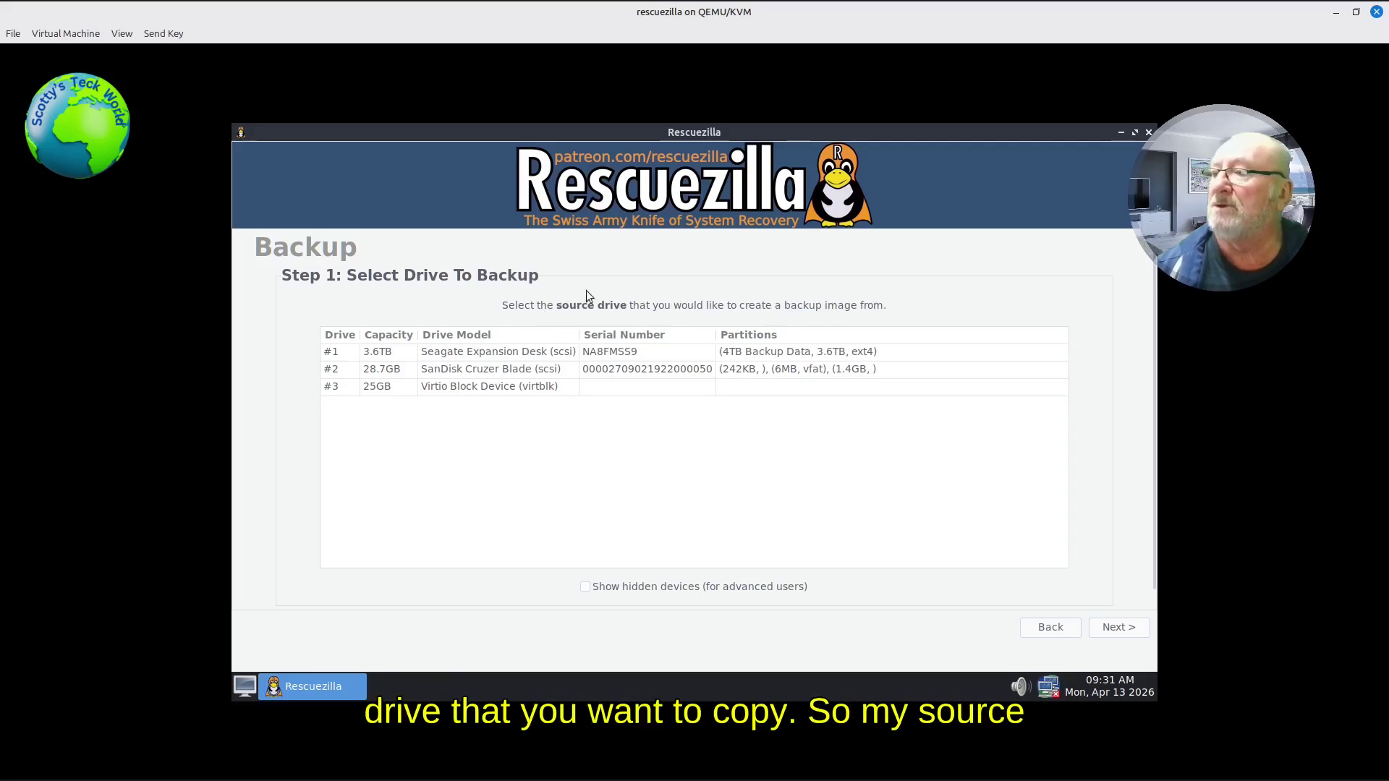
pyautogui.click(337, 370)
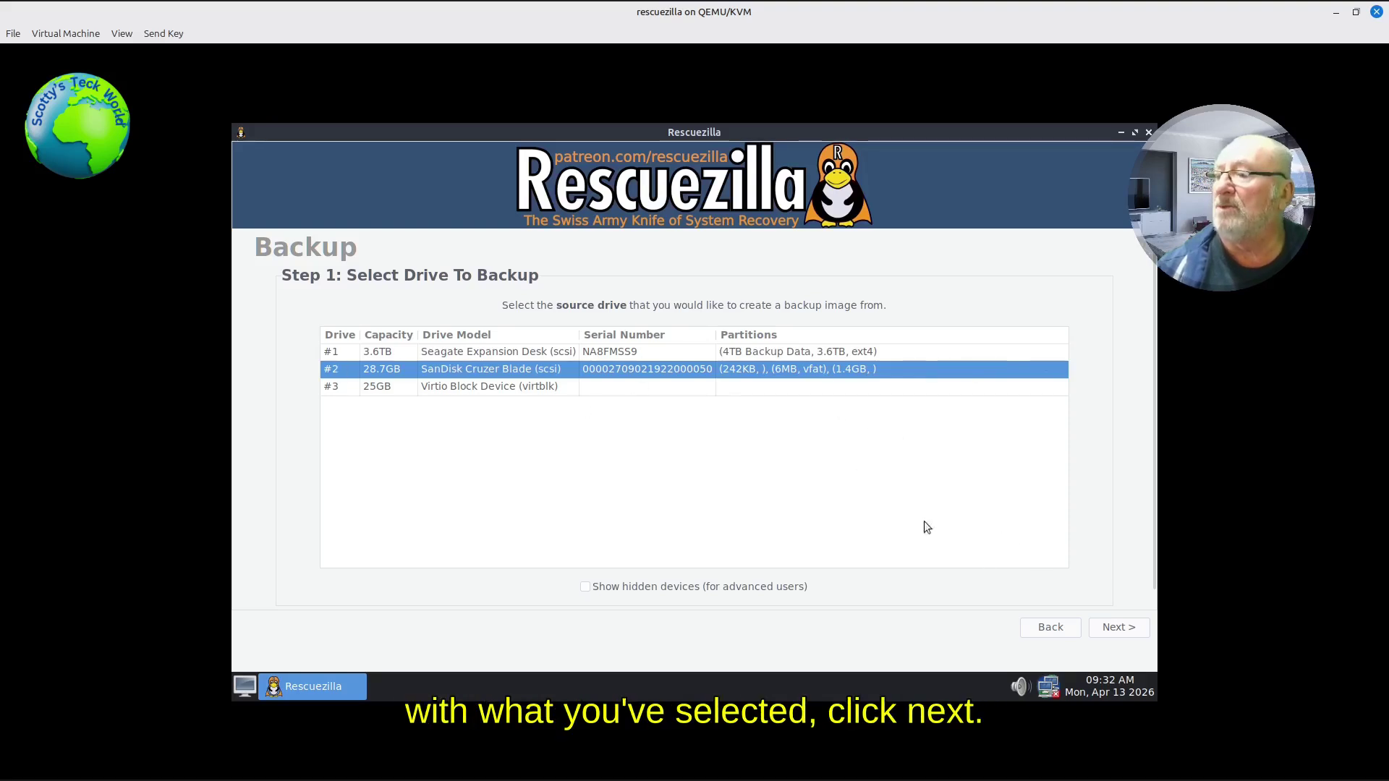
pyautogui.click(1118, 628)
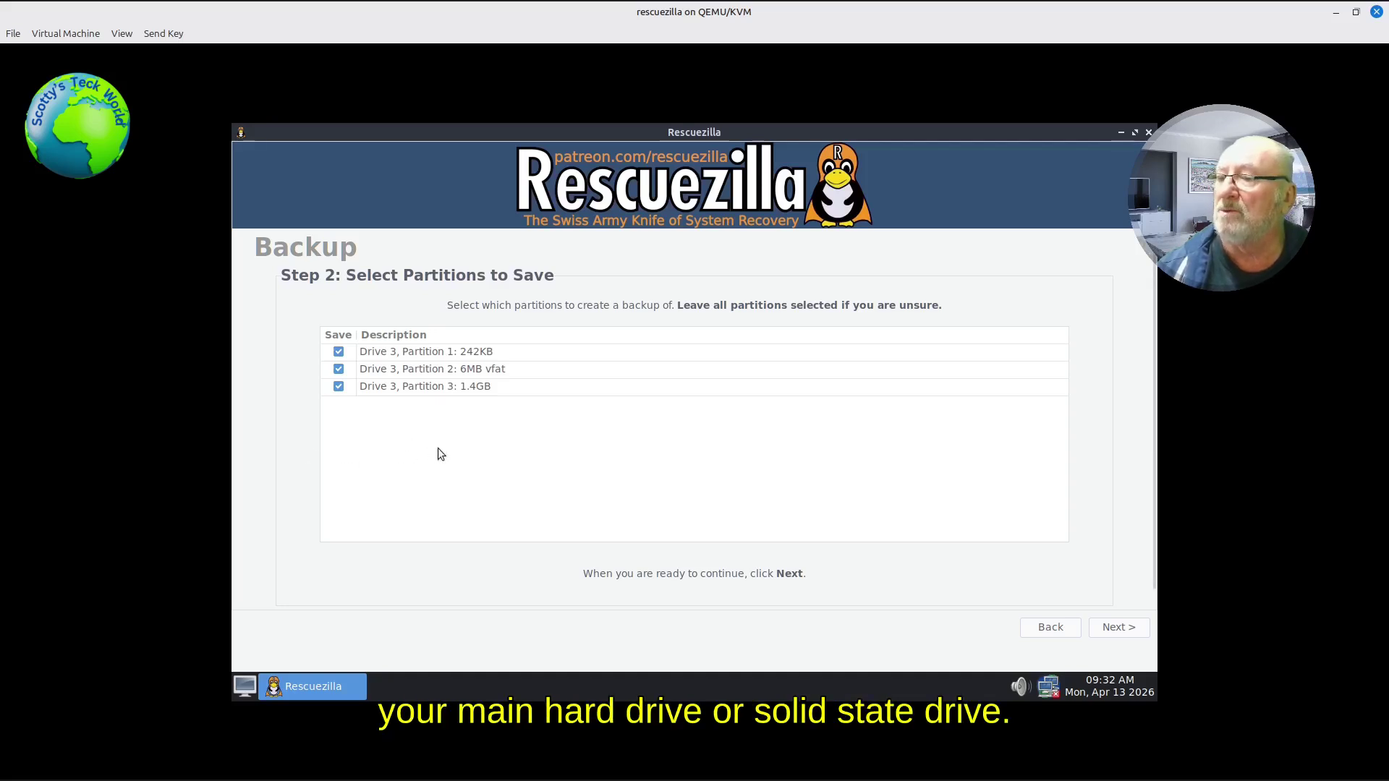
pyautogui.click(1110, 628)
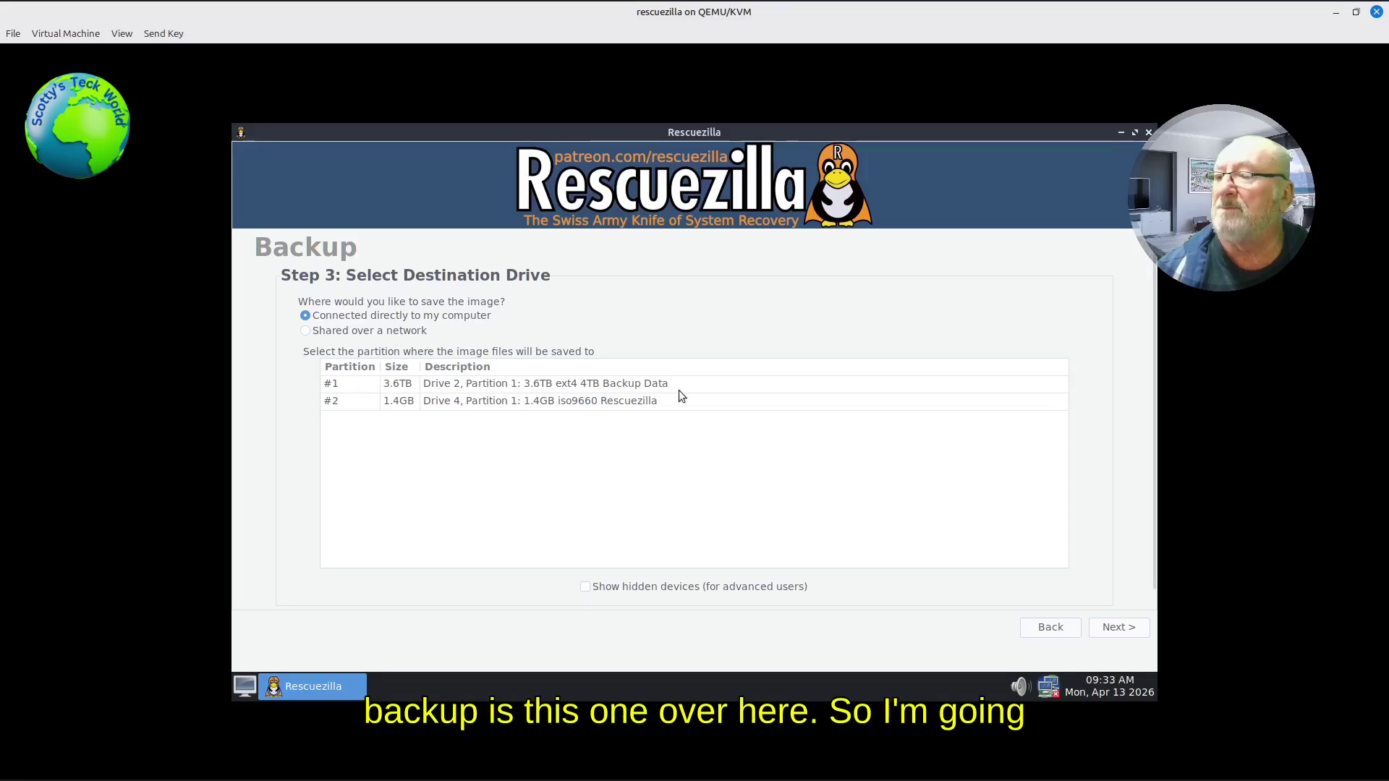
pyautogui.click(341, 384)
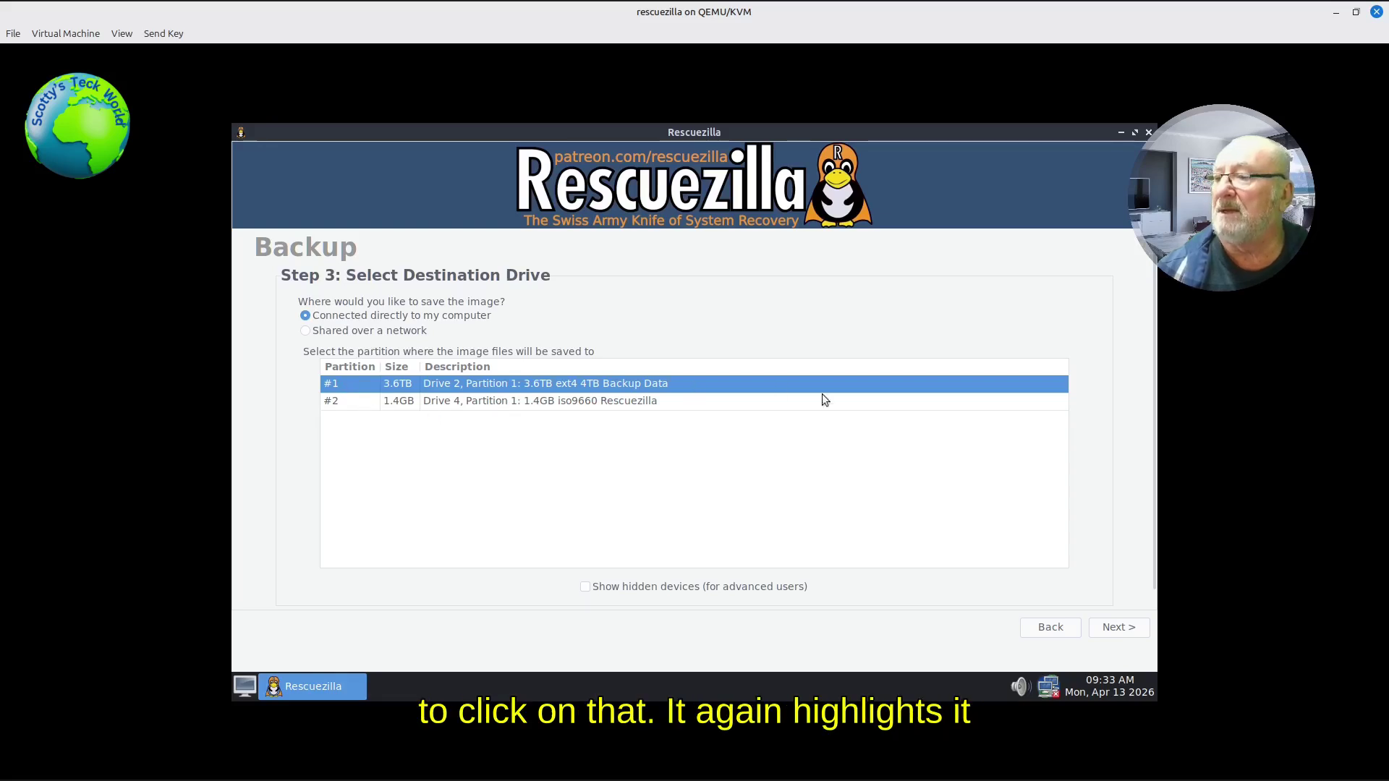
pyautogui.click(1119, 631)
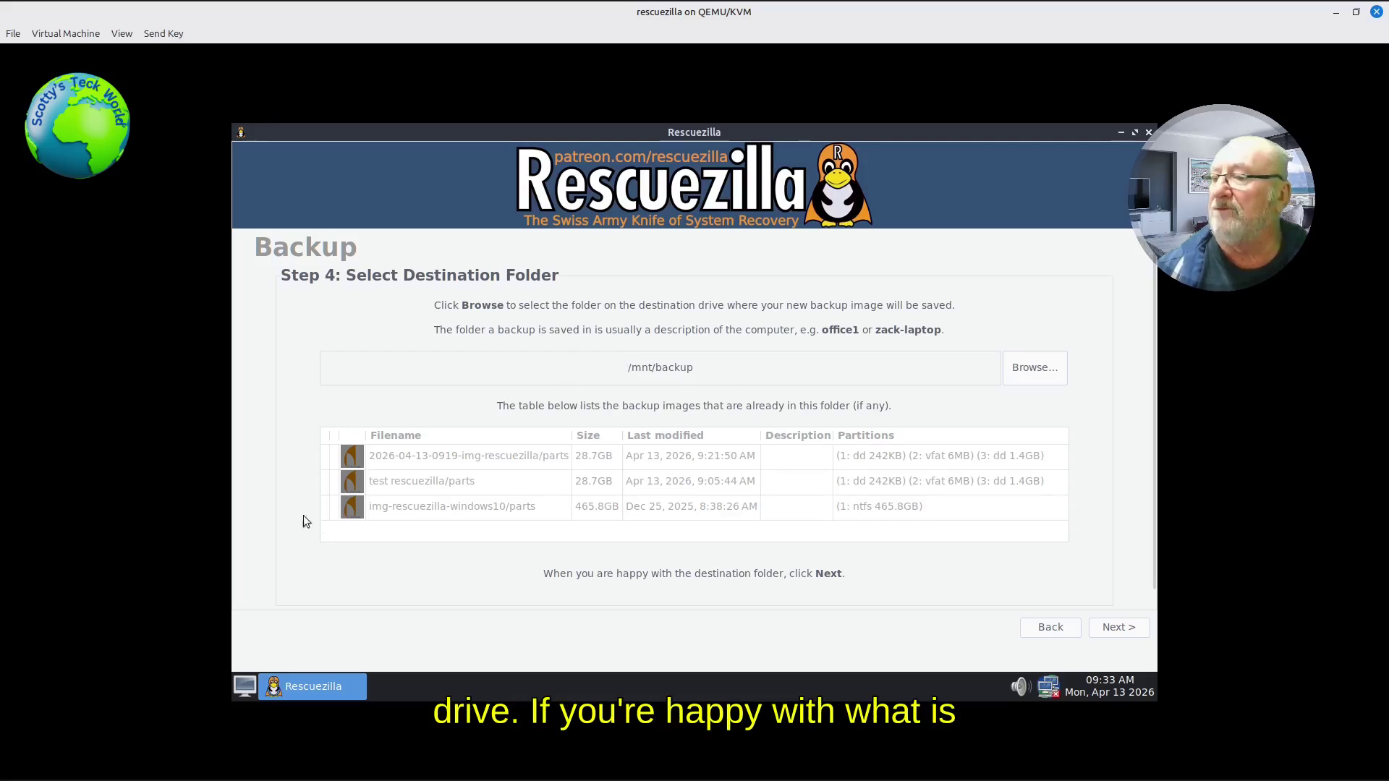
pyautogui.click(1119, 628)
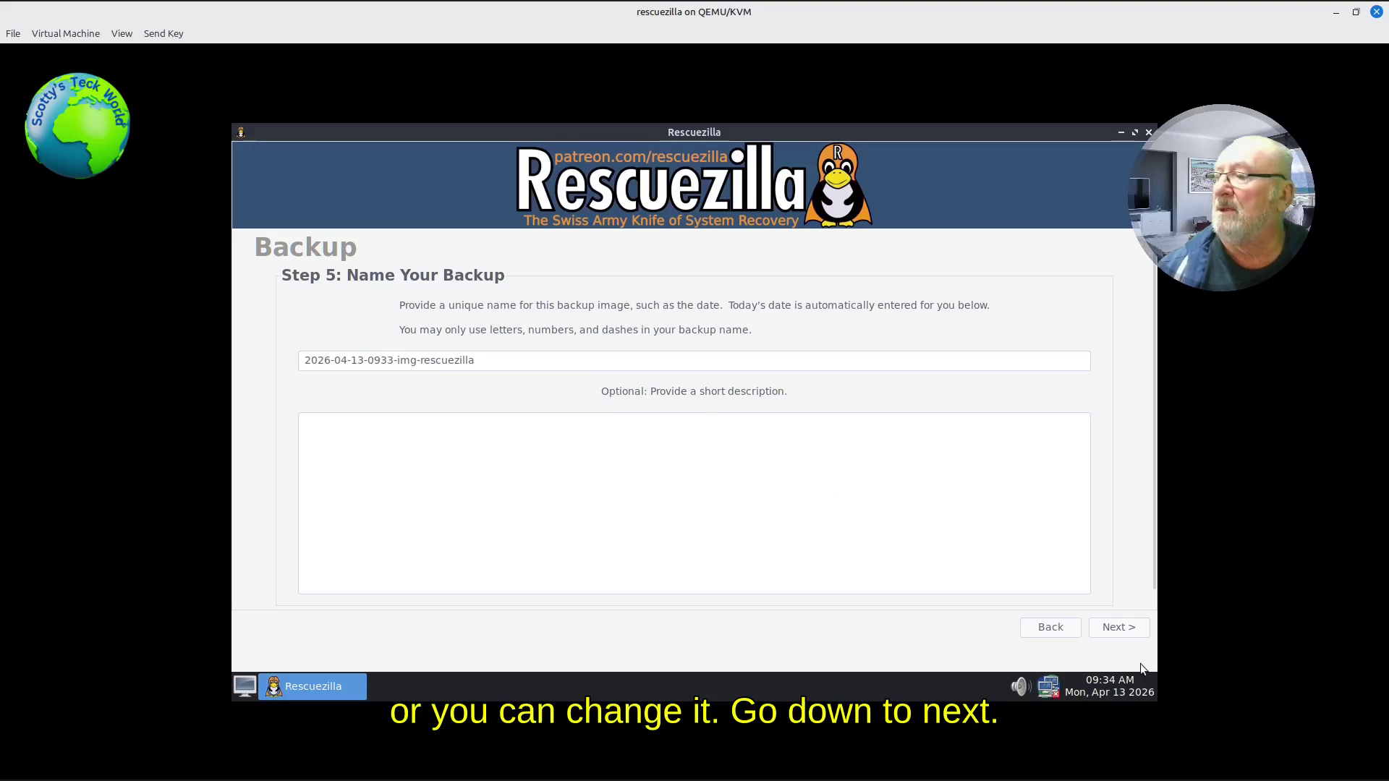
pyautogui.click(1118, 627)
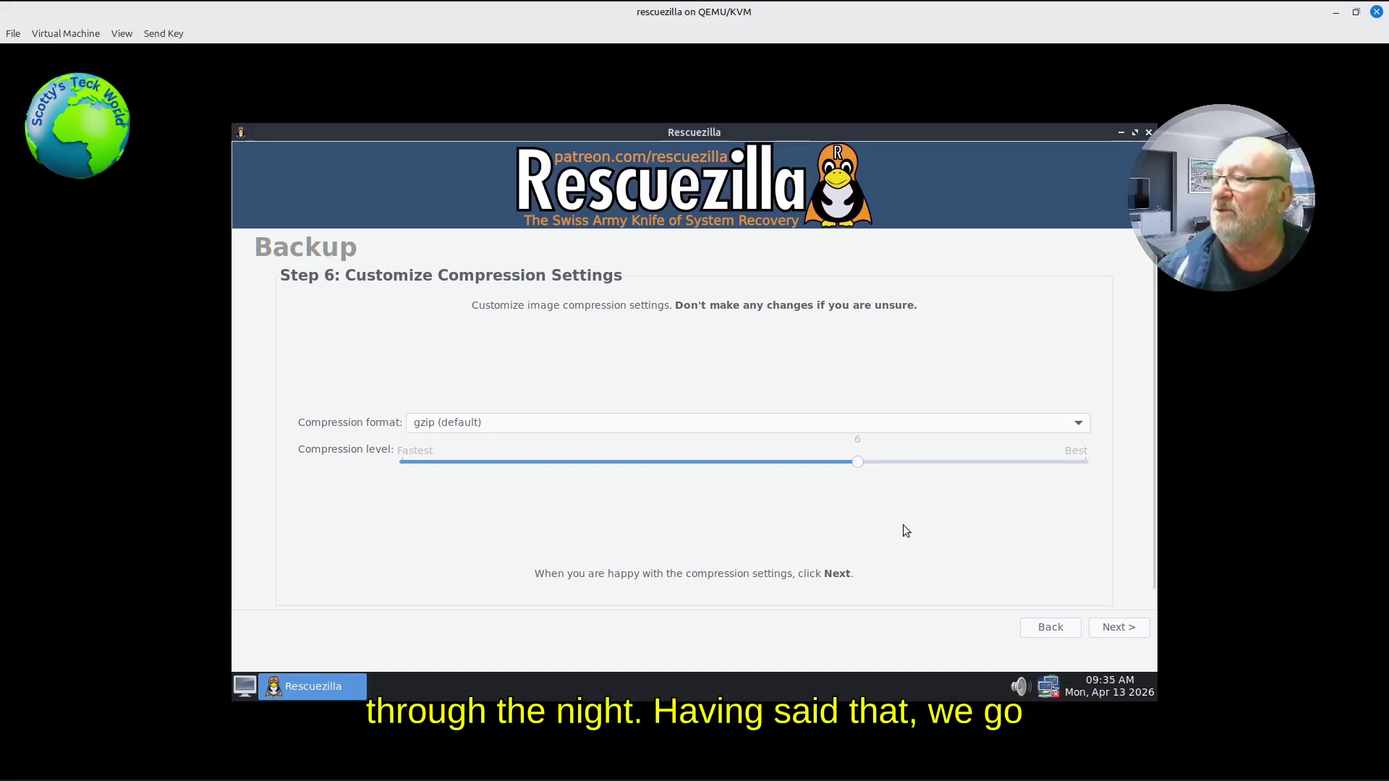
# Step: Run the backup with gzip compression level 6 and Do nothing as the completion action, and dismiss the summary
pyautogui.click(1115, 627)
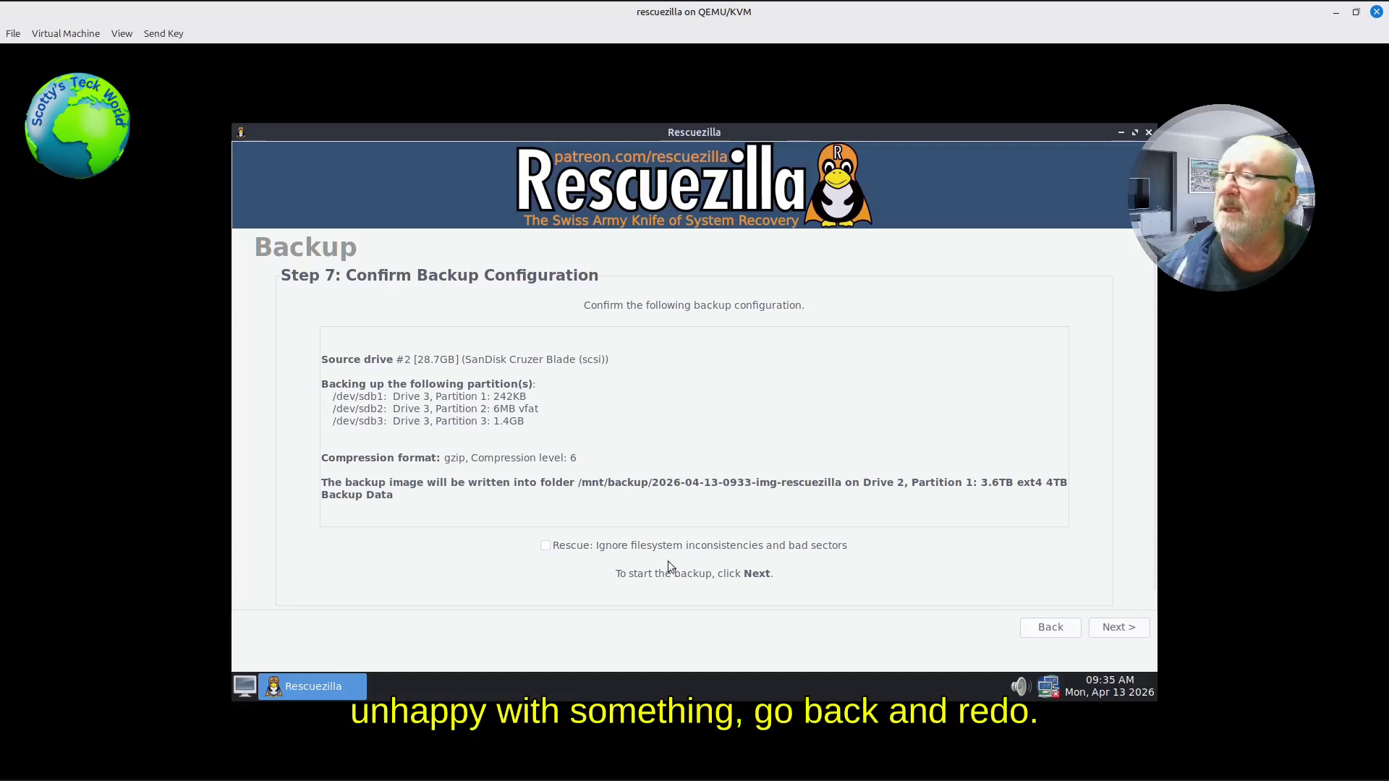
pyautogui.click(1117, 628)
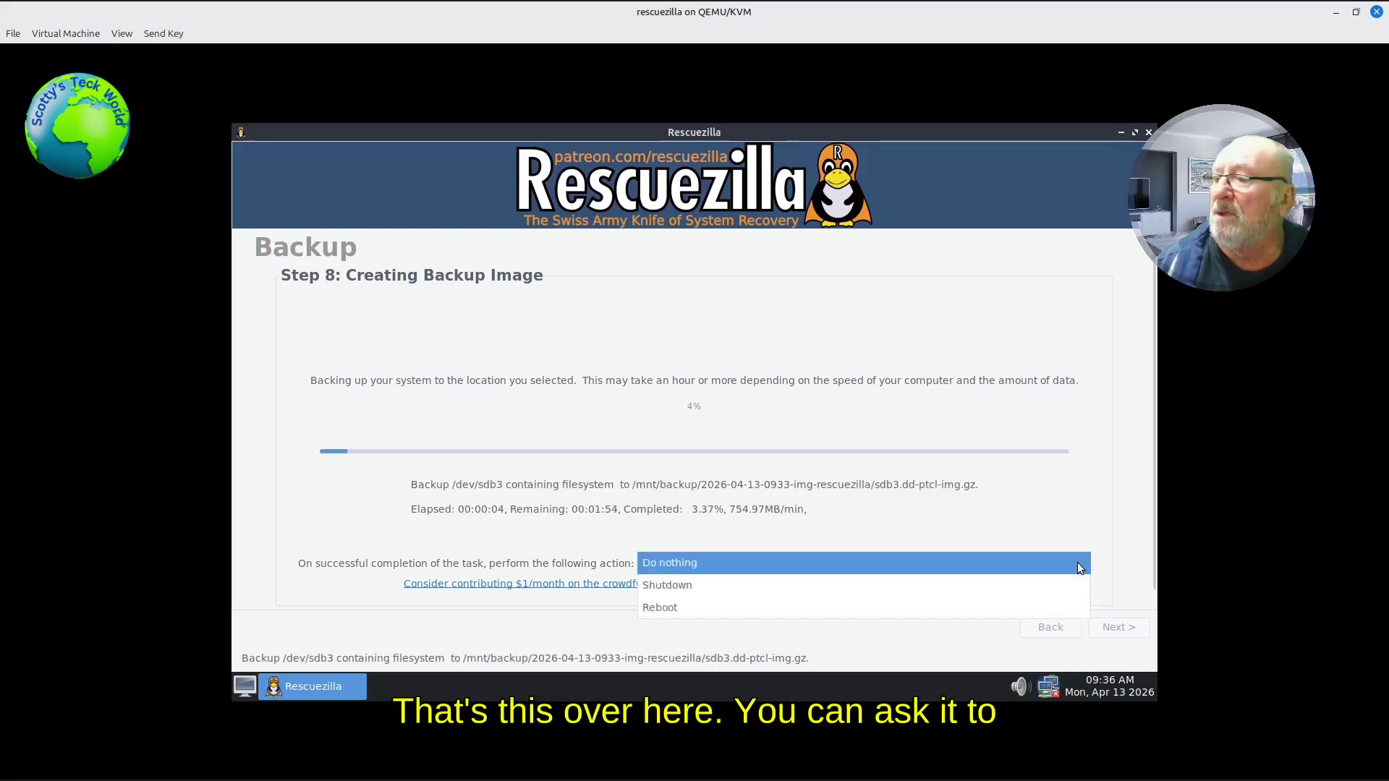
pyautogui.click(1083, 564)
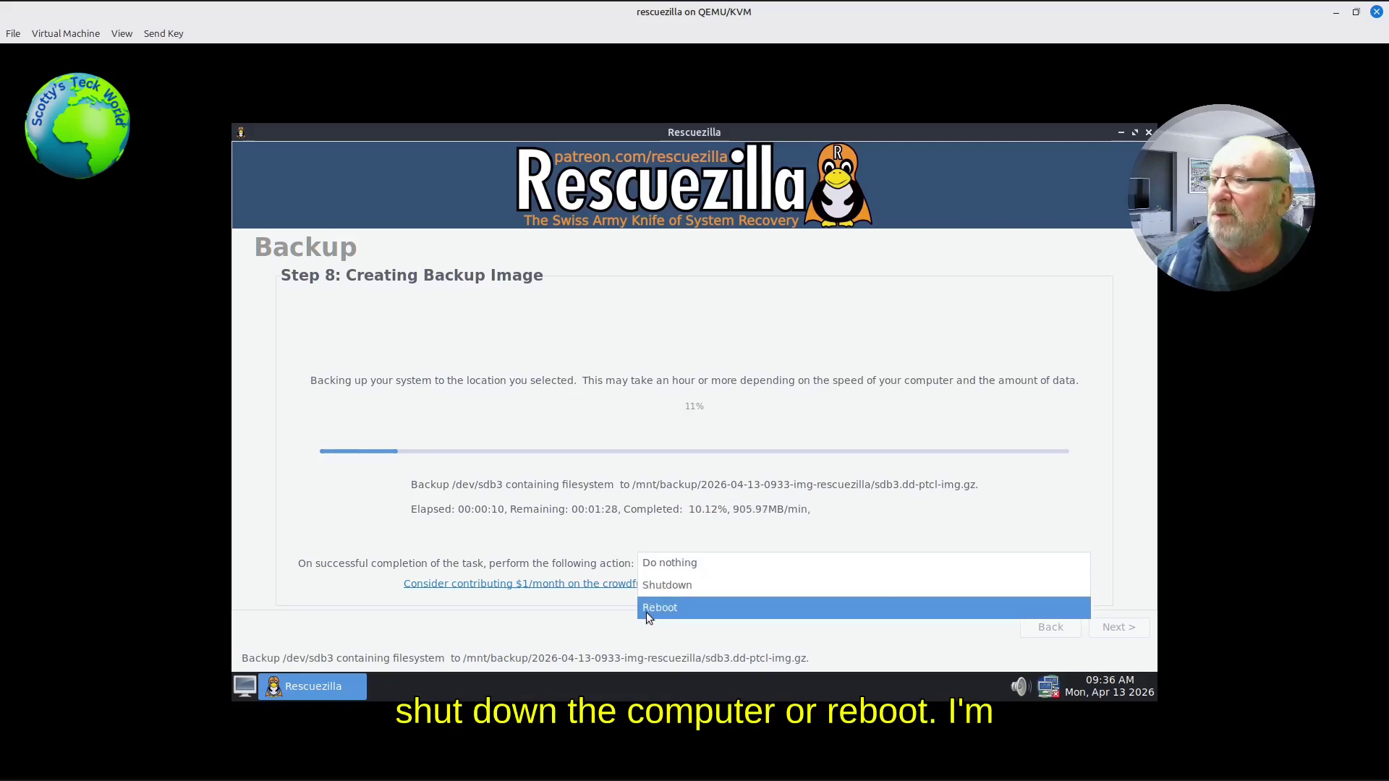
pyautogui.click(671, 566)
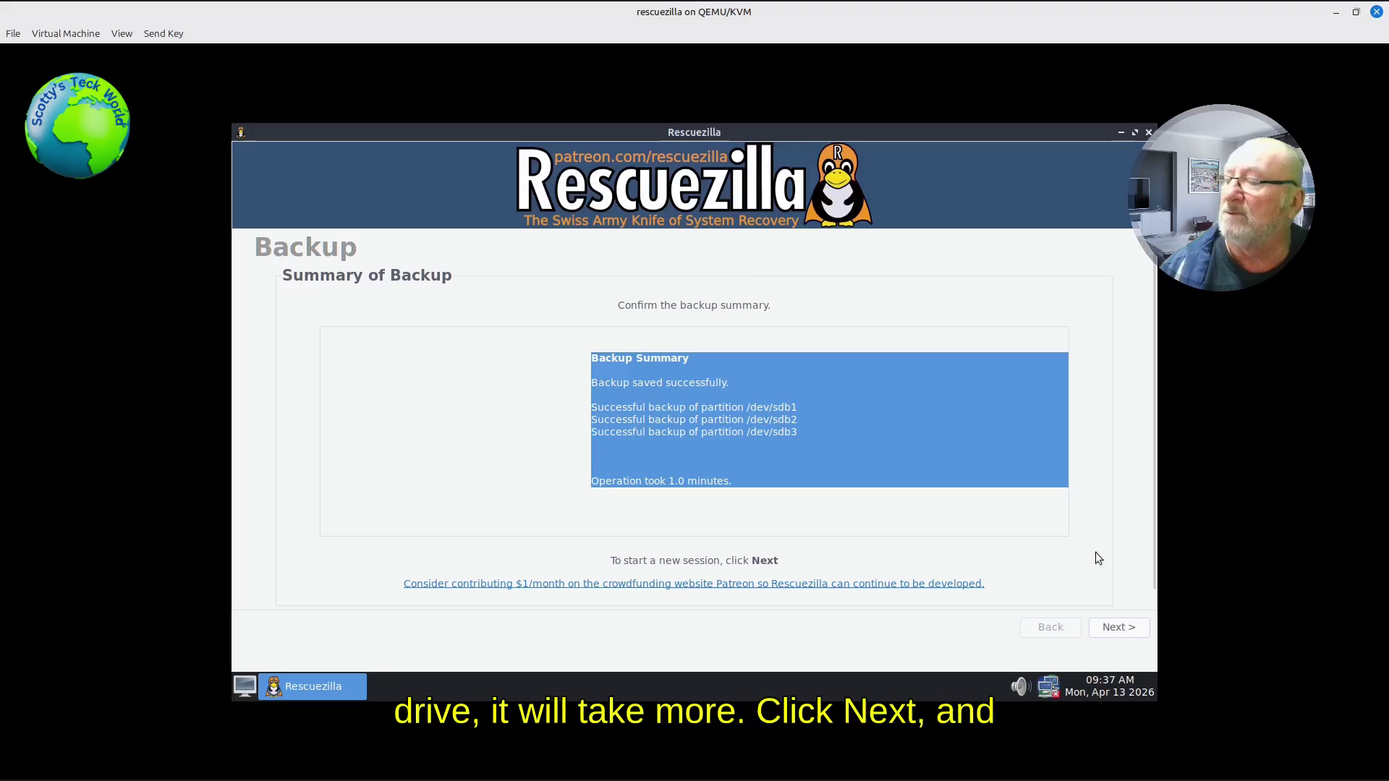
pyautogui.click(1118, 629)
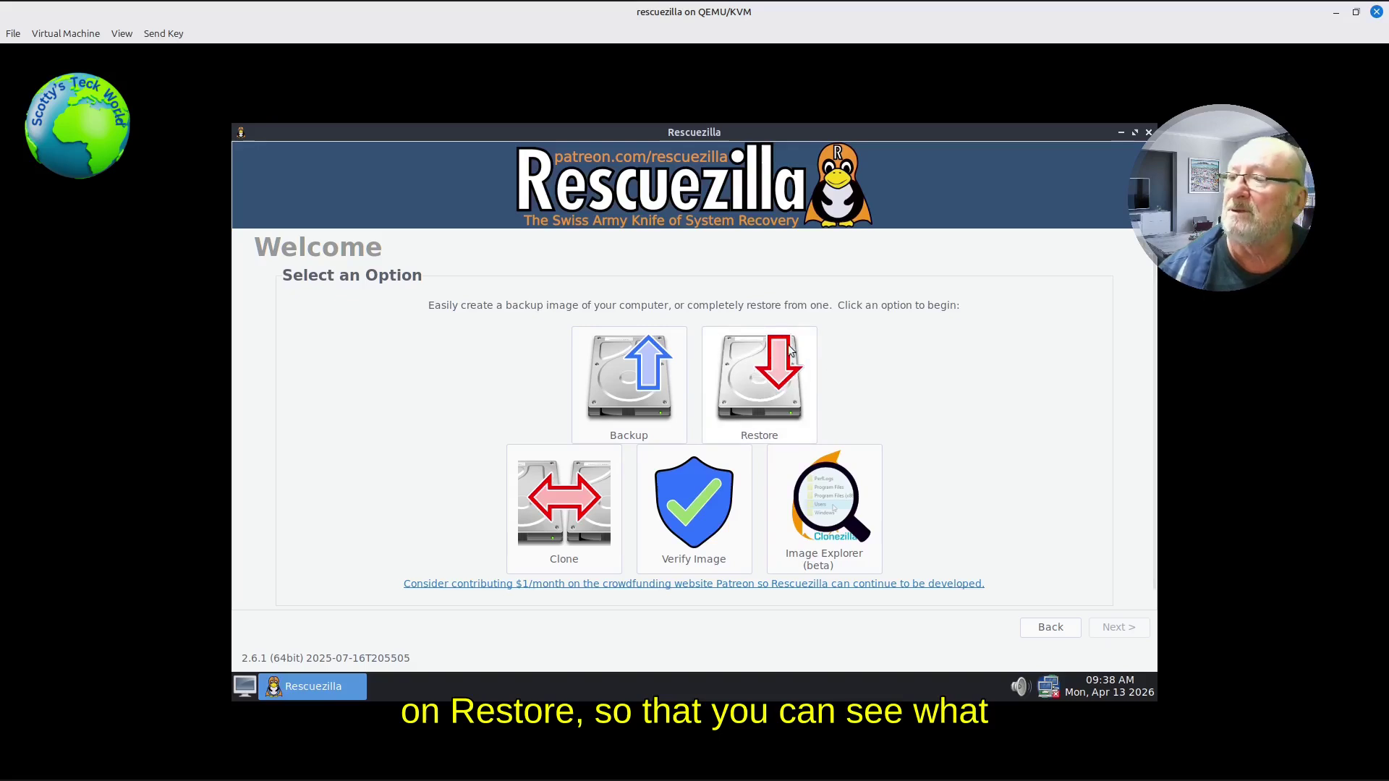
pyautogui.click(759, 368)
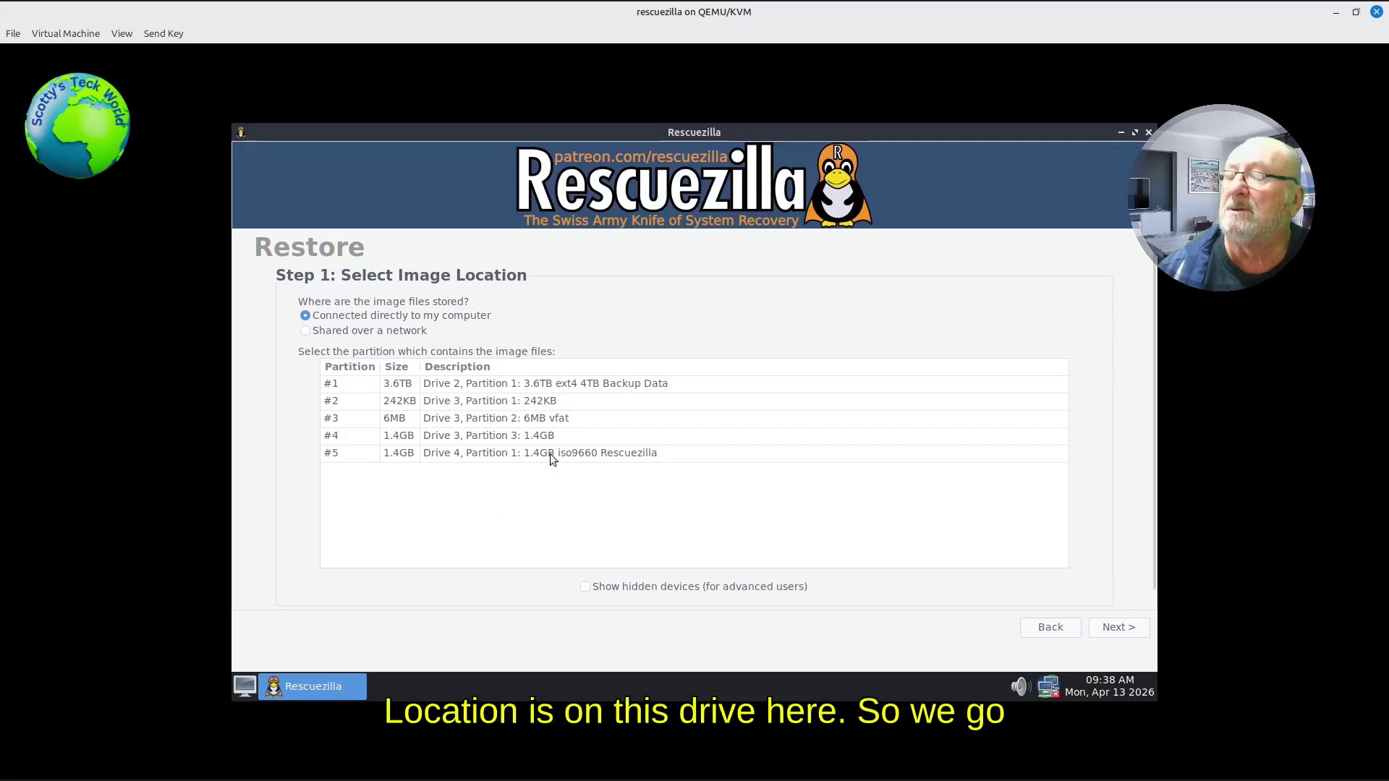
pyautogui.click(362, 383)
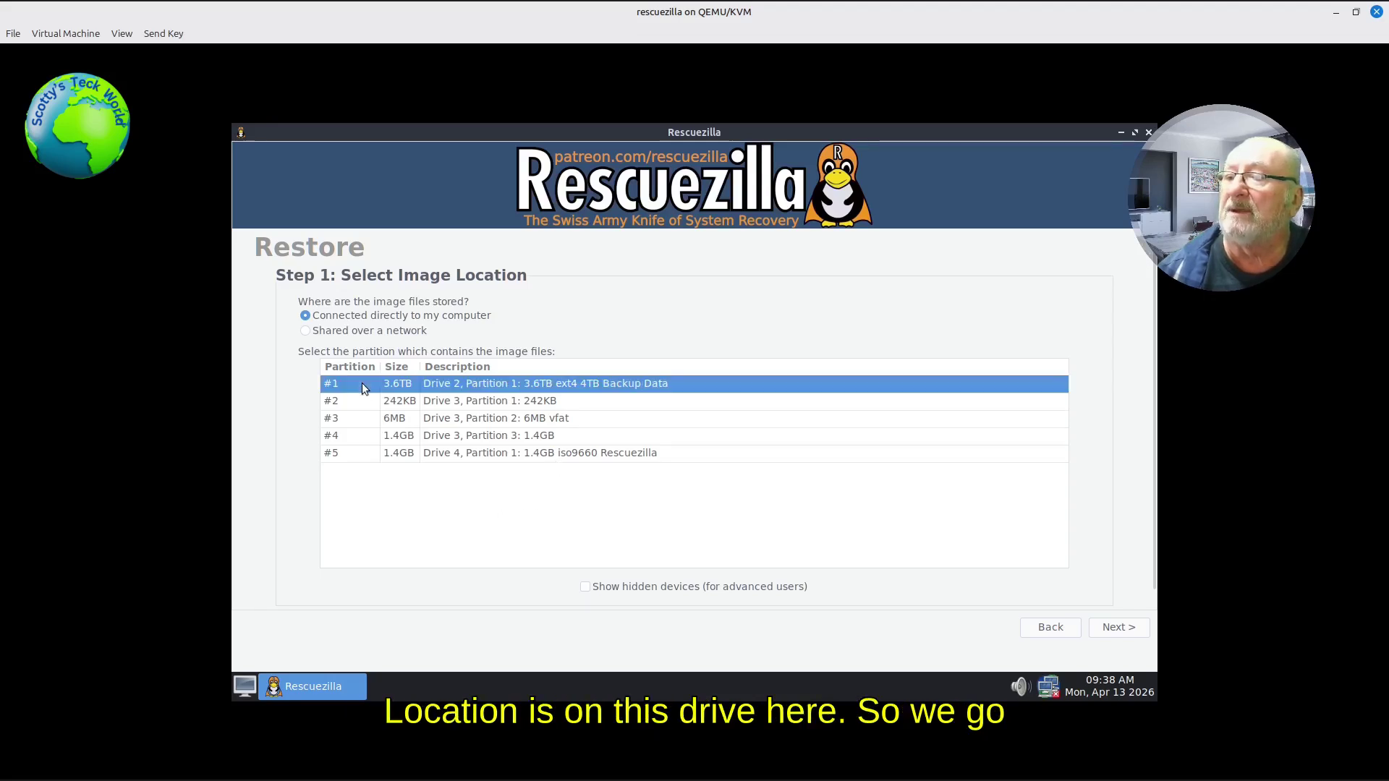
pyautogui.click(1106, 629)
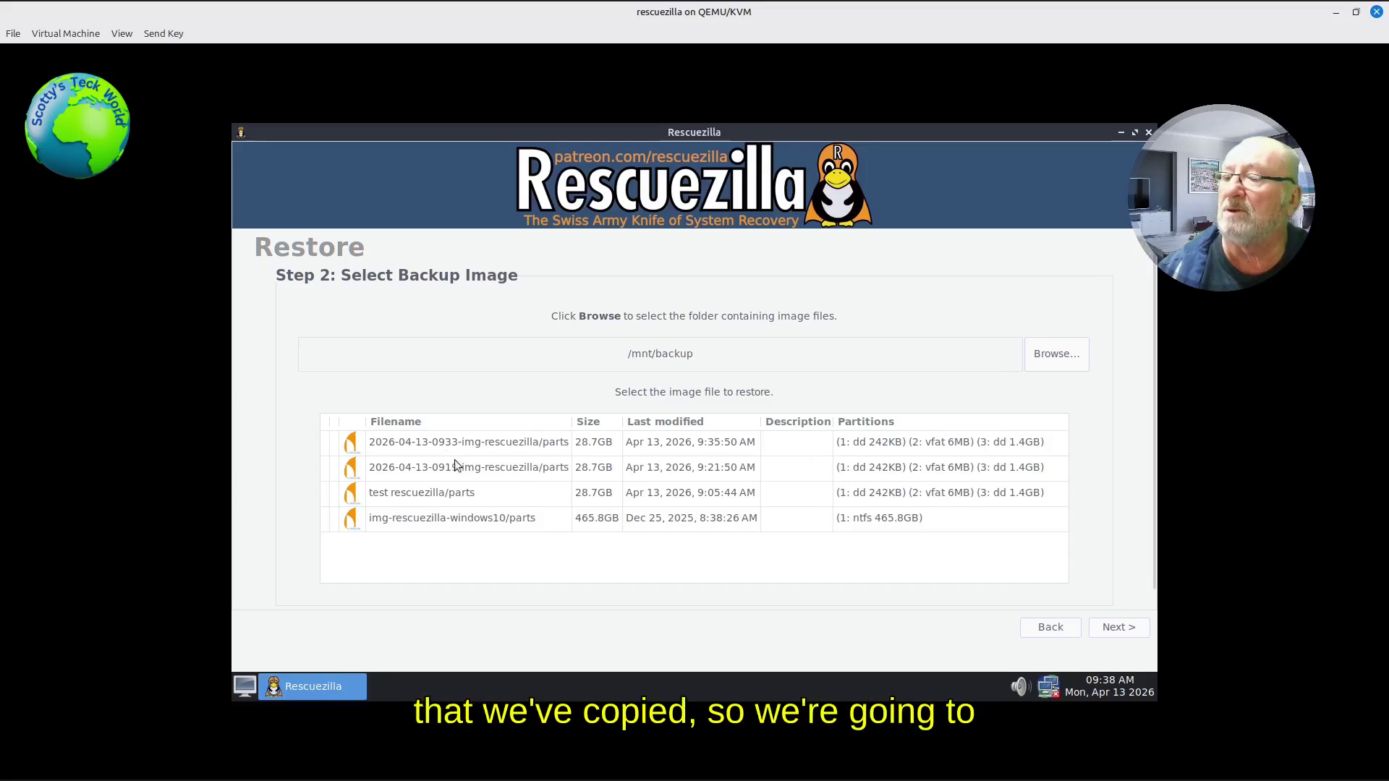
pyautogui.click(418, 444)
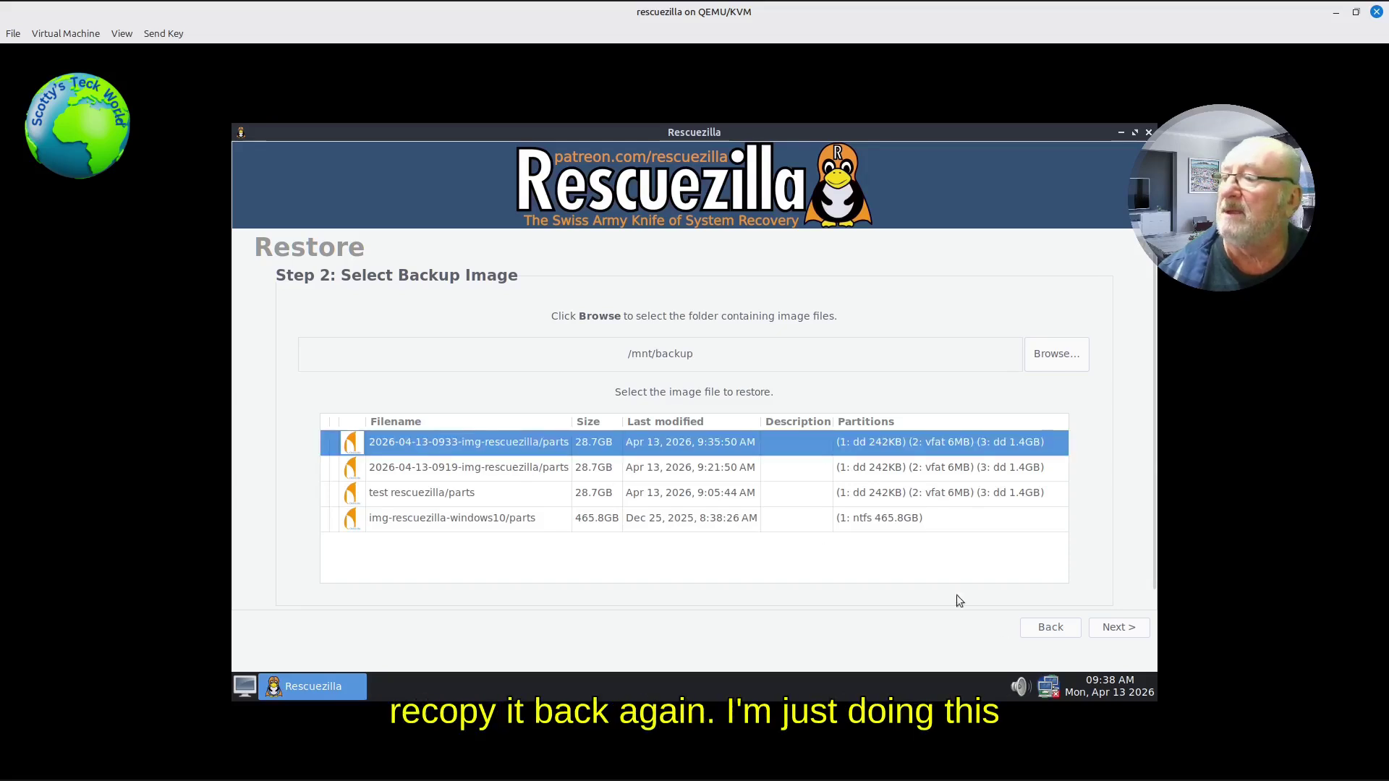
pyautogui.click(1113, 628)
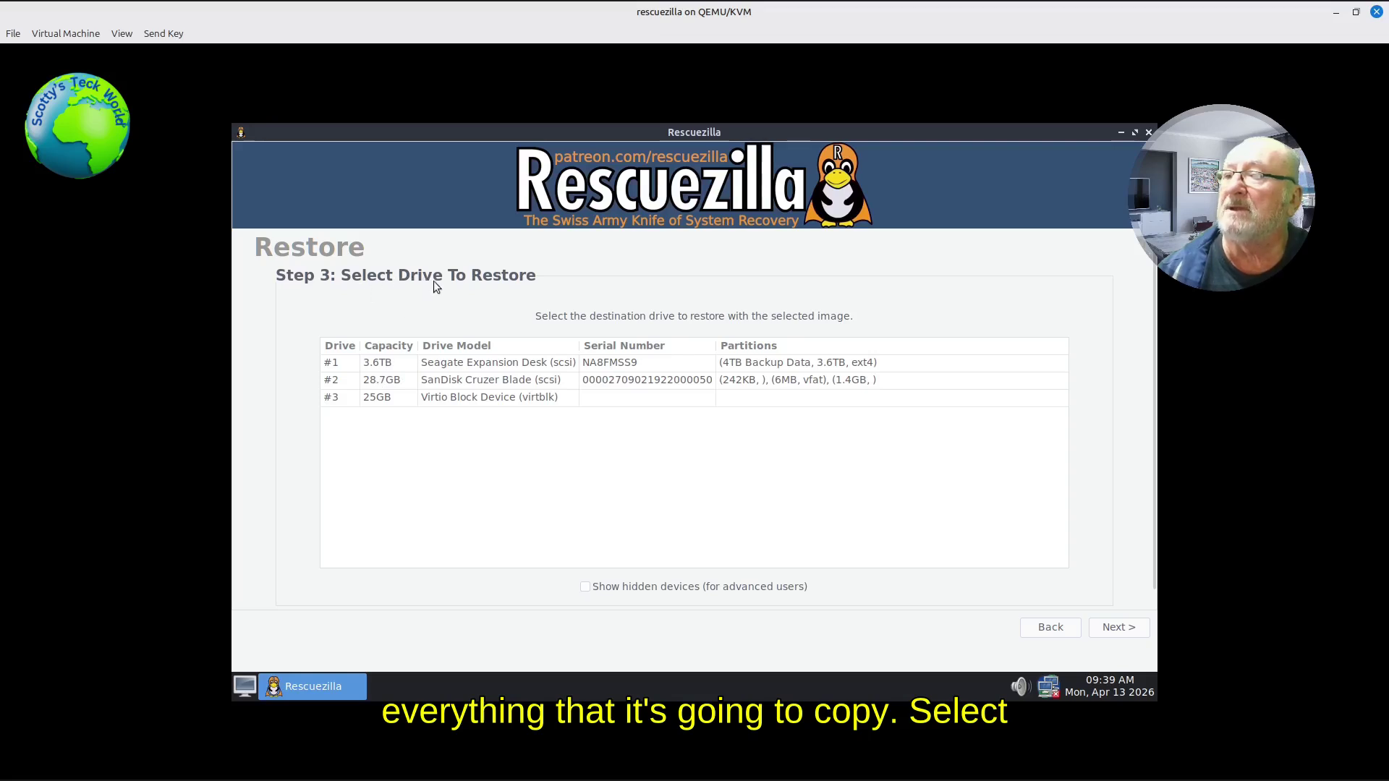
# Step: Restore all partitions to the 28.7GB SanDisk Cruzer Blade with the partition table overwritten, and confirm overwriting the drive's data
pyautogui.click(377, 382)
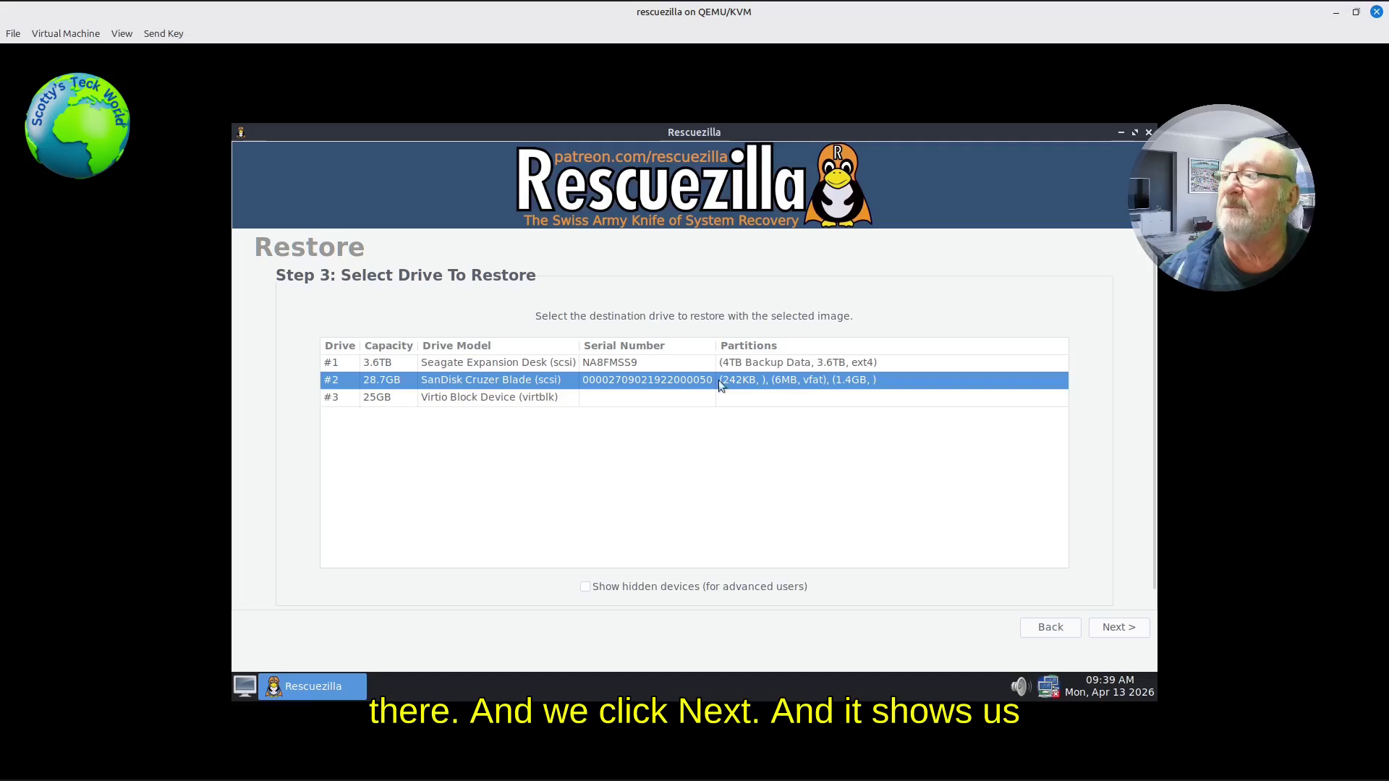
pyautogui.click(1123, 628)
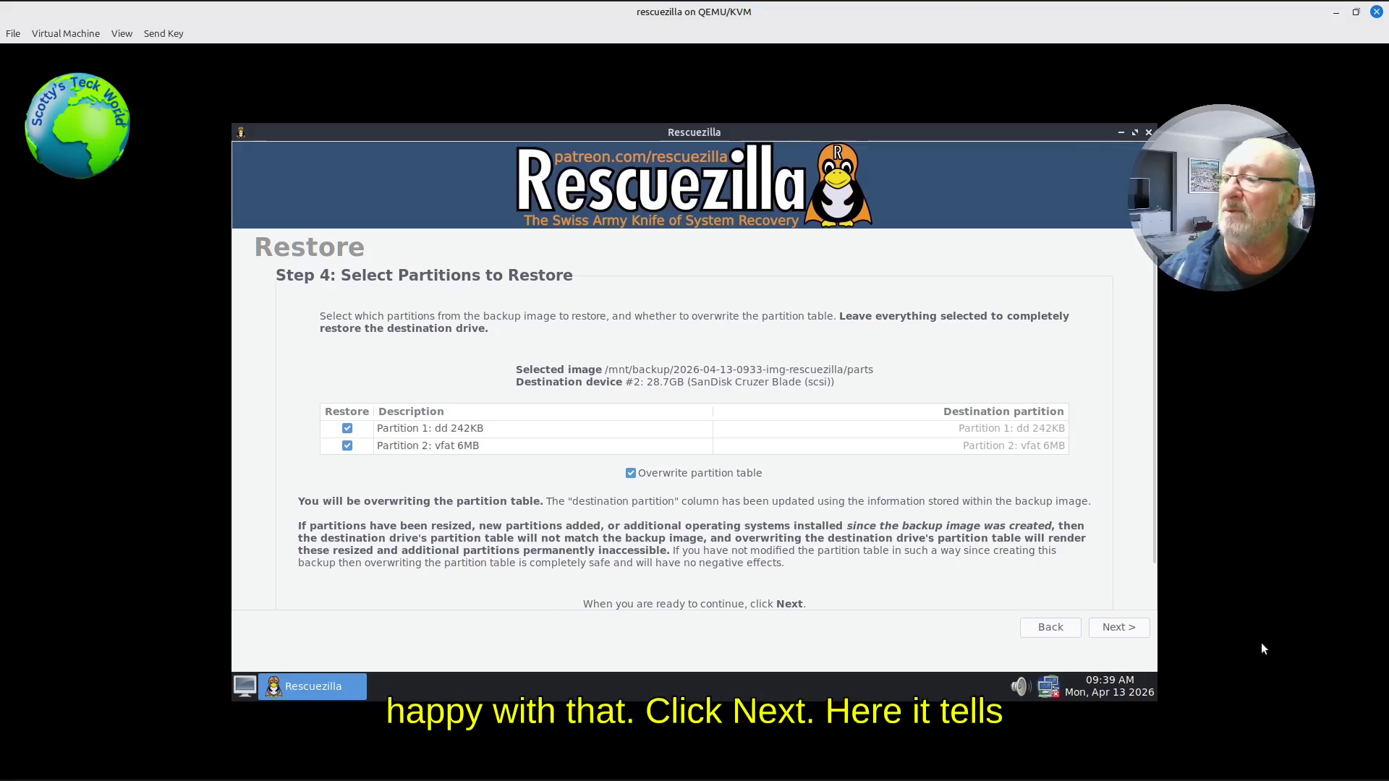
pyautogui.click(1116, 630)
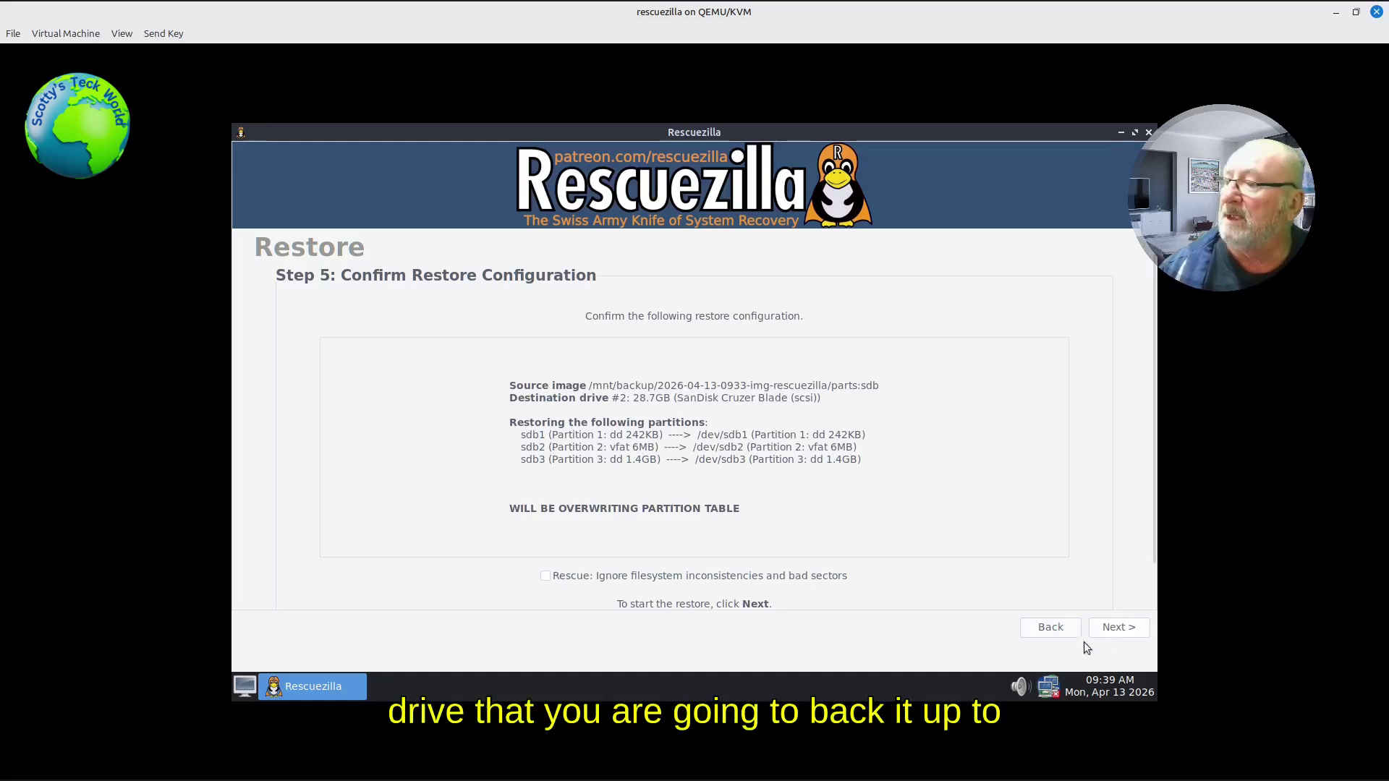
pyautogui.click(1117, 628)
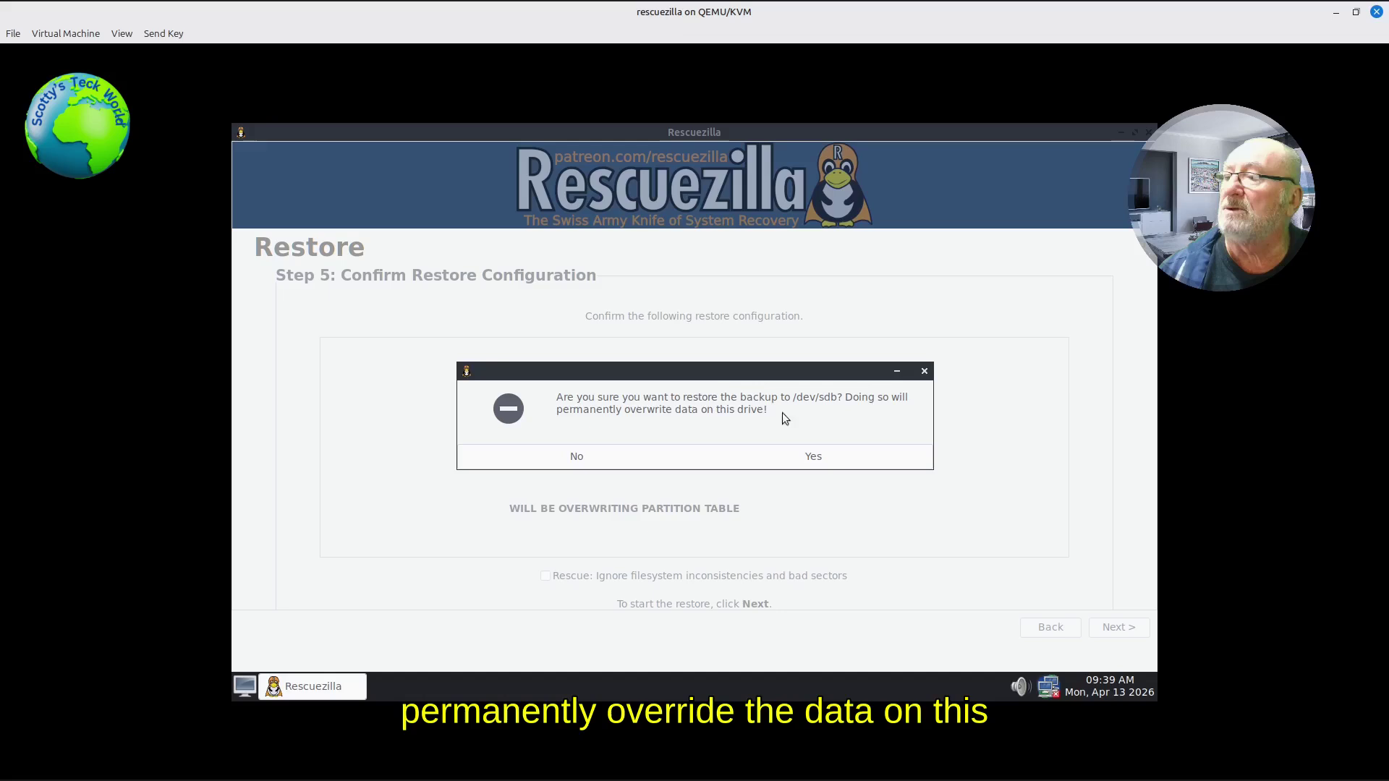
pyautogui.click(811, 457)
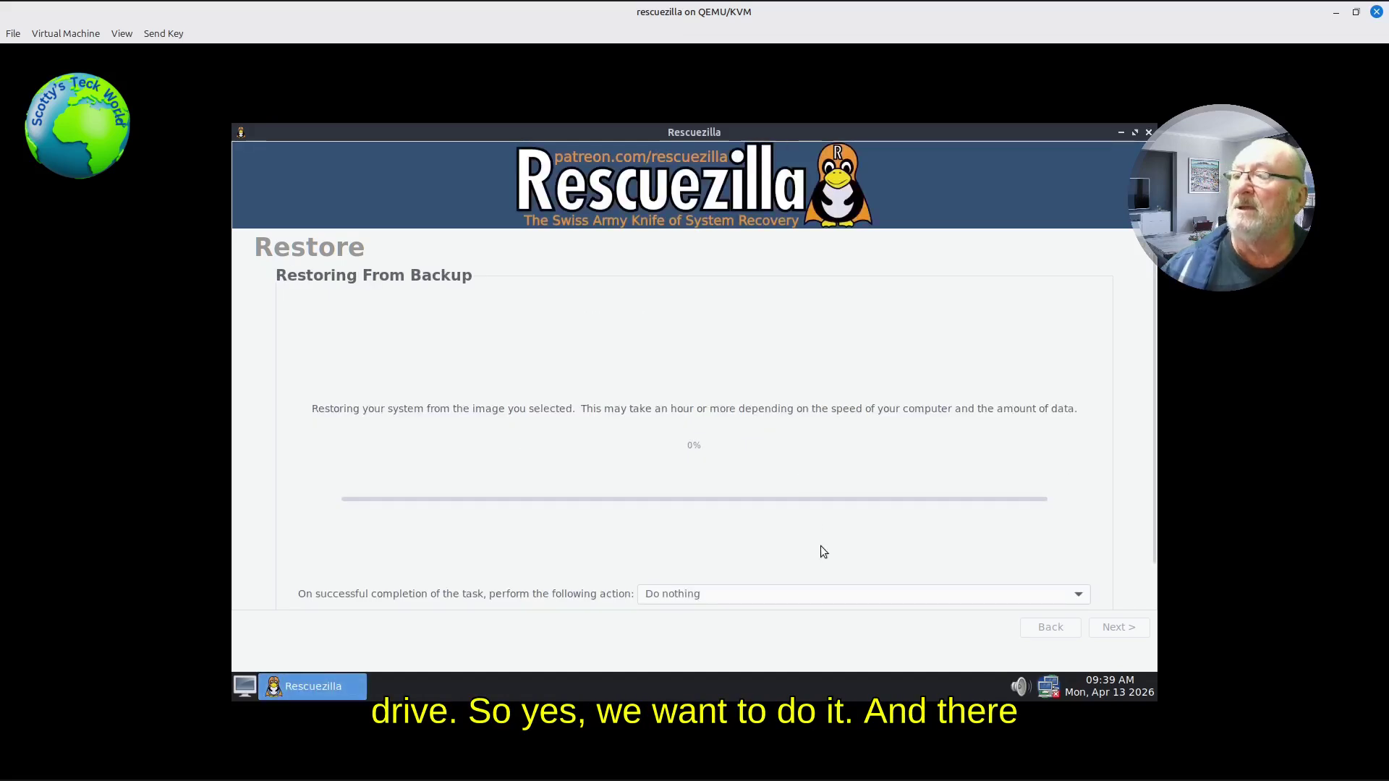